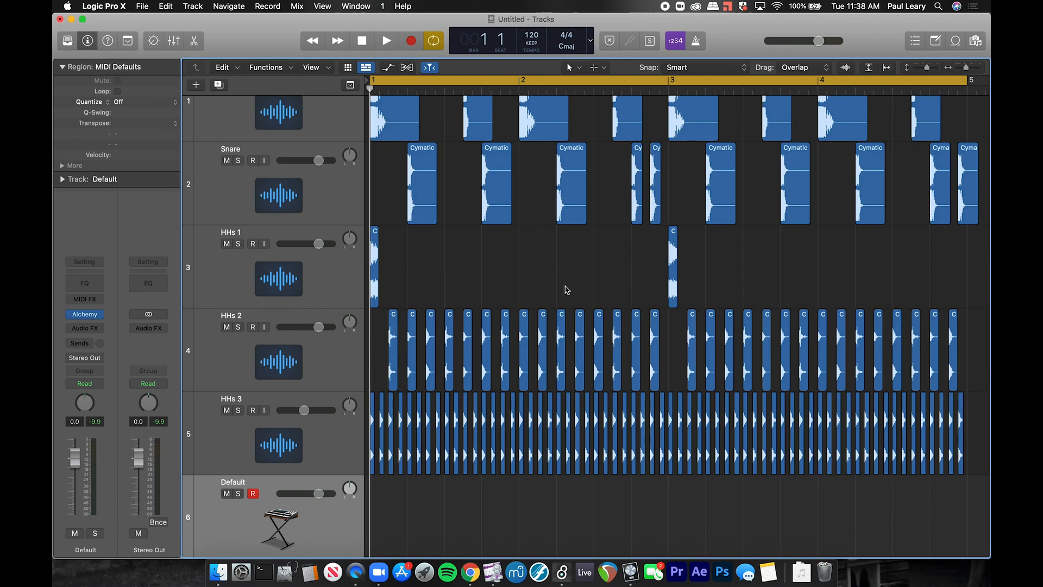
# Play back the drum loop to check the level at the stereo output
pyautogui.scroll(2, 567, 289)
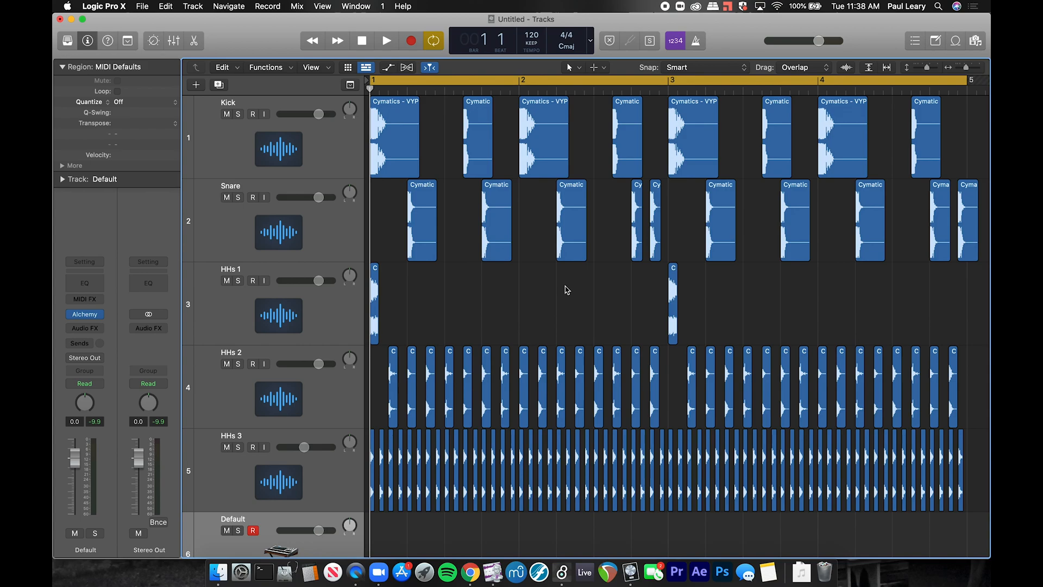
pyautogui.press('space')
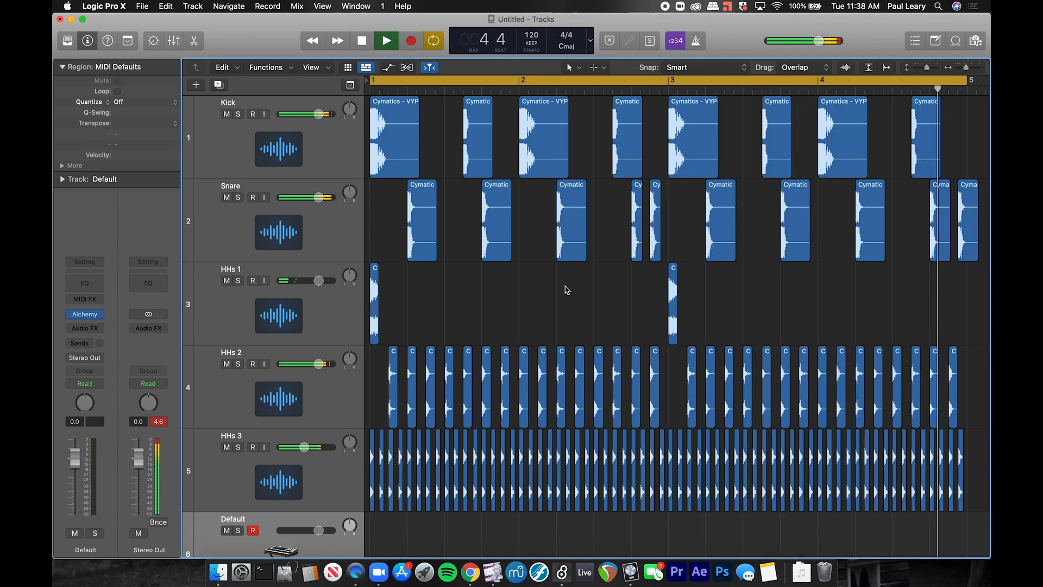
pyautogui.press('space')
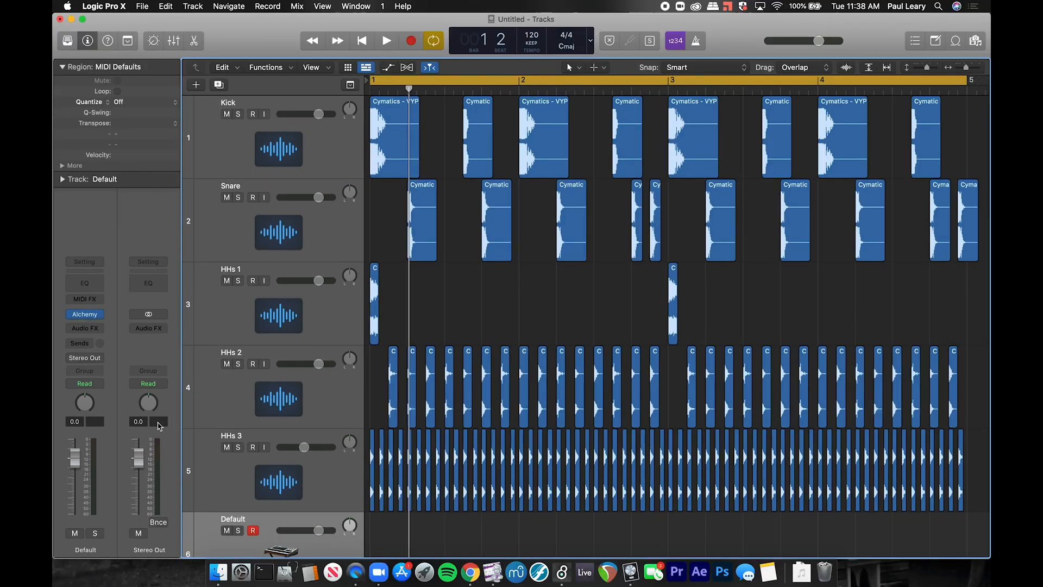
# Select the kick, snare and three hi-hat tracks together and lower their volumes, bringing HHs 3 to -12.2 dB and the snare to -5.4 dB
pyautogui.scroll(-2, 329, 479)
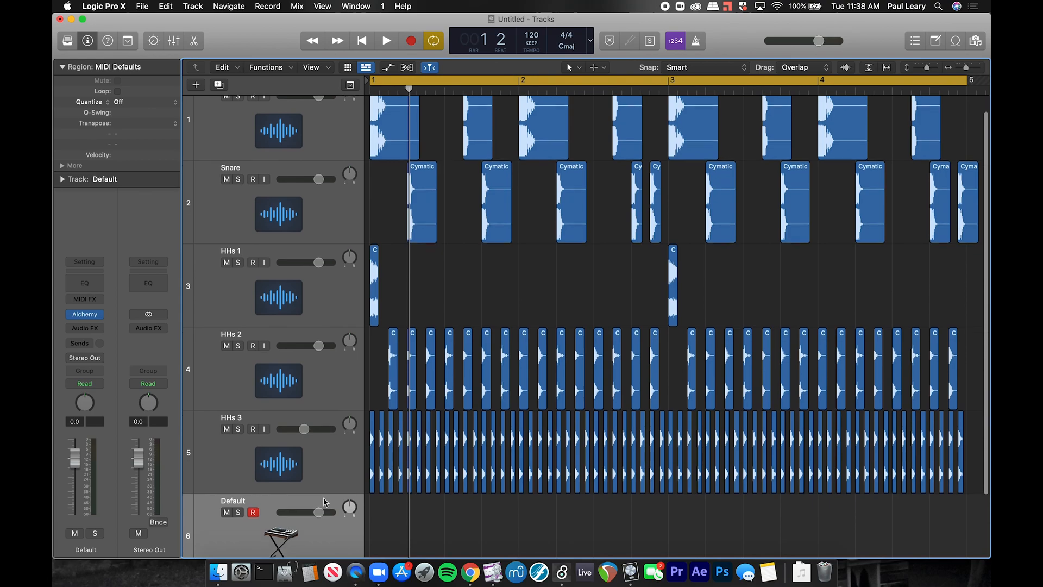
pyautogui.click(331, 467)
pyautogui.scroll(2, 331, 468)
pyautogui.press('super+a')
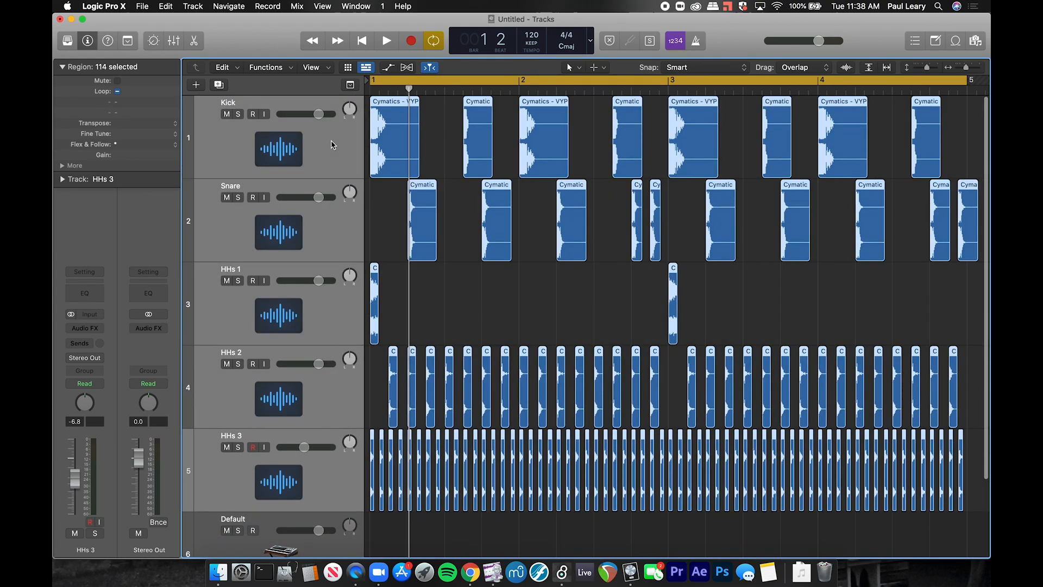
pyautogui.moveTo(319, 200); pyautogui.dragTo(308, 200)
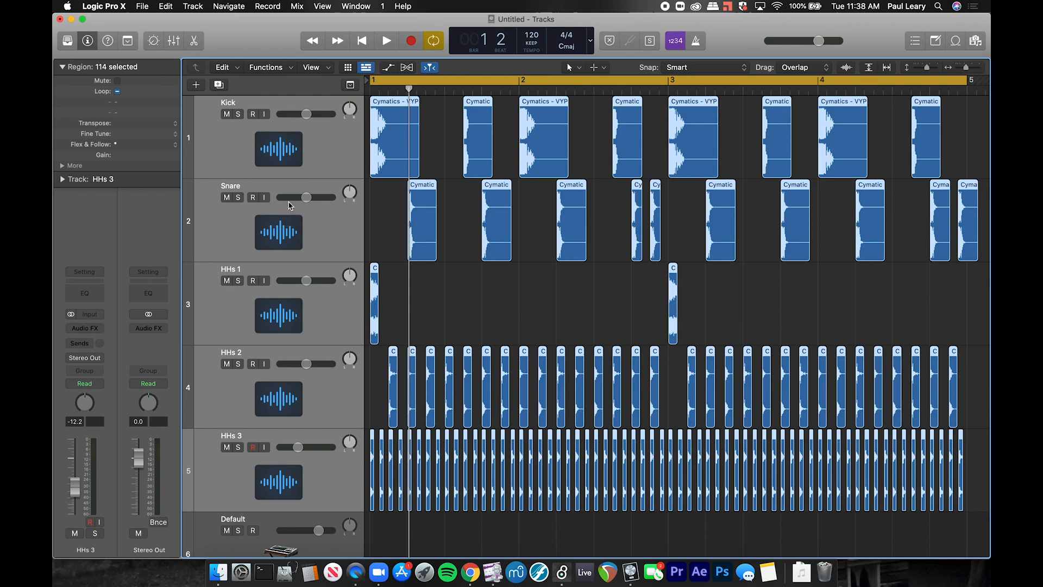
# Play the loop again to check the stereo output level, and clear the region selection
pyautogui.press('space')
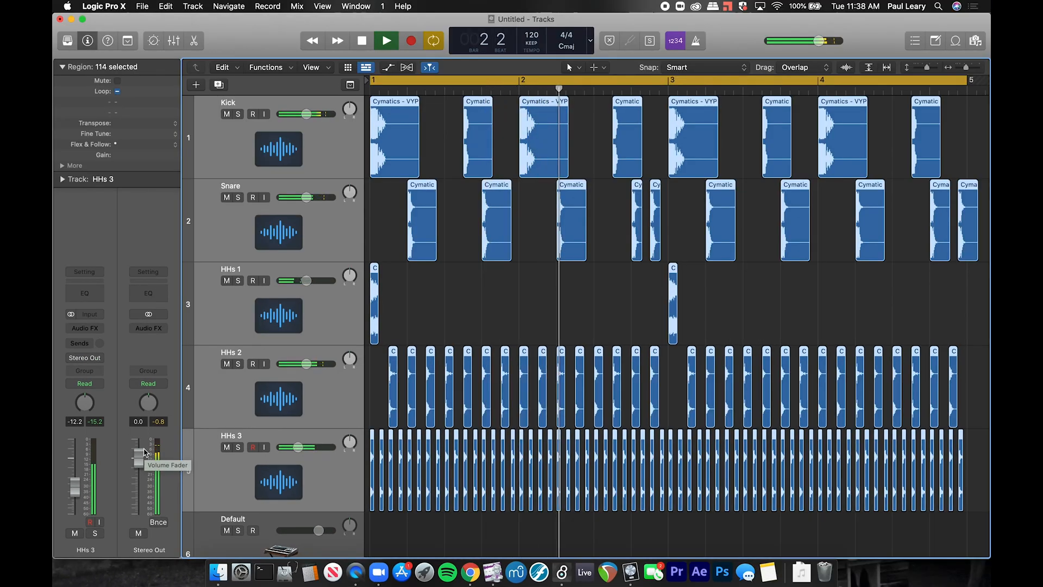
pyautogui.press('space')
pyautogui.click(479, 309)
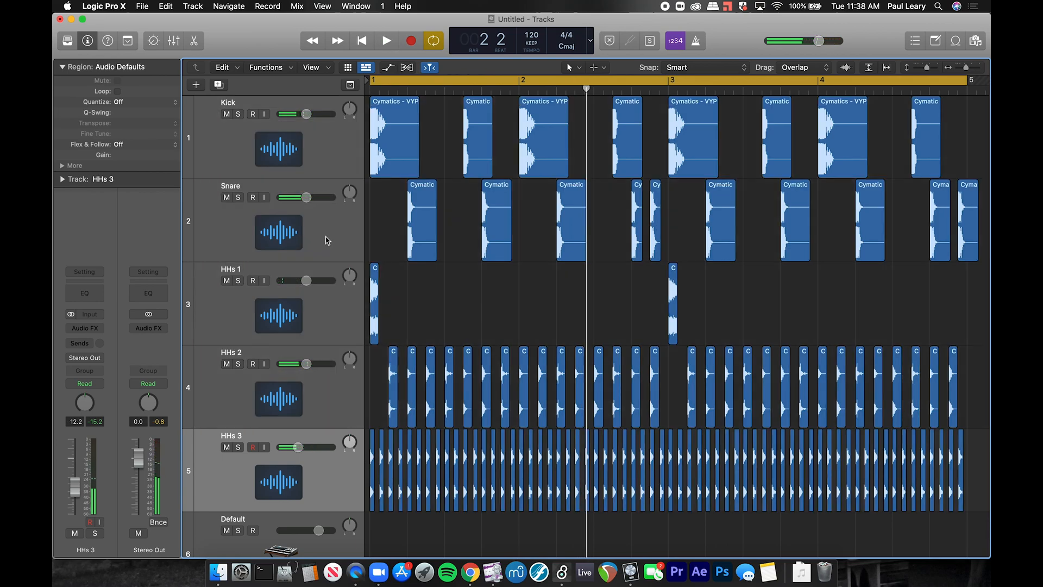
# Insert a ChromaVerb reverb directly on the Snare track and close its plug-in window
pyautogui.click(328, 240)
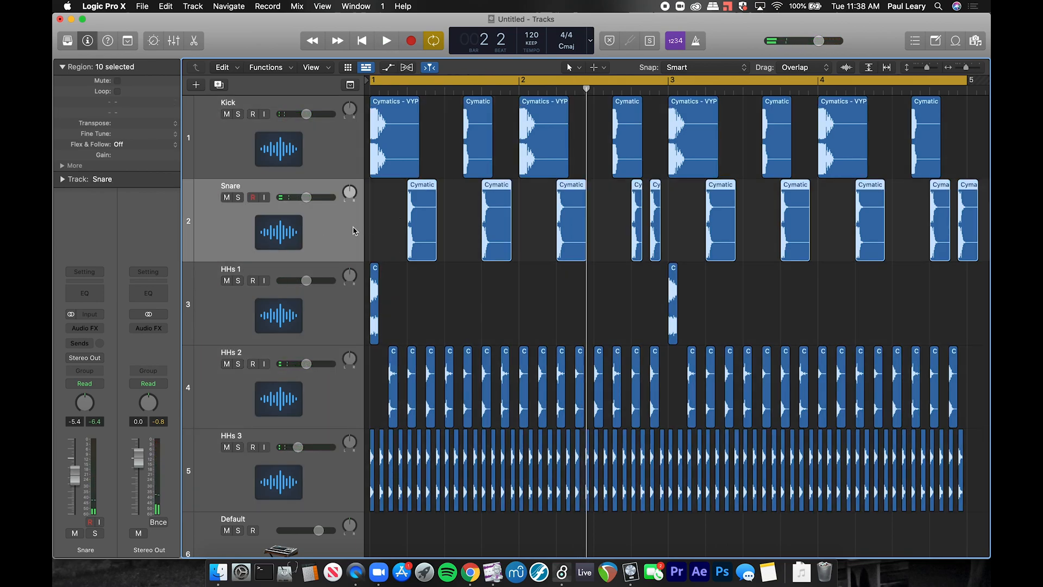
pyautogui.click(85, 329)
pyautogui.moveTo(97, 517)
pyautogui.moveTo(179, 517)
pyautogui.click(258, 519)
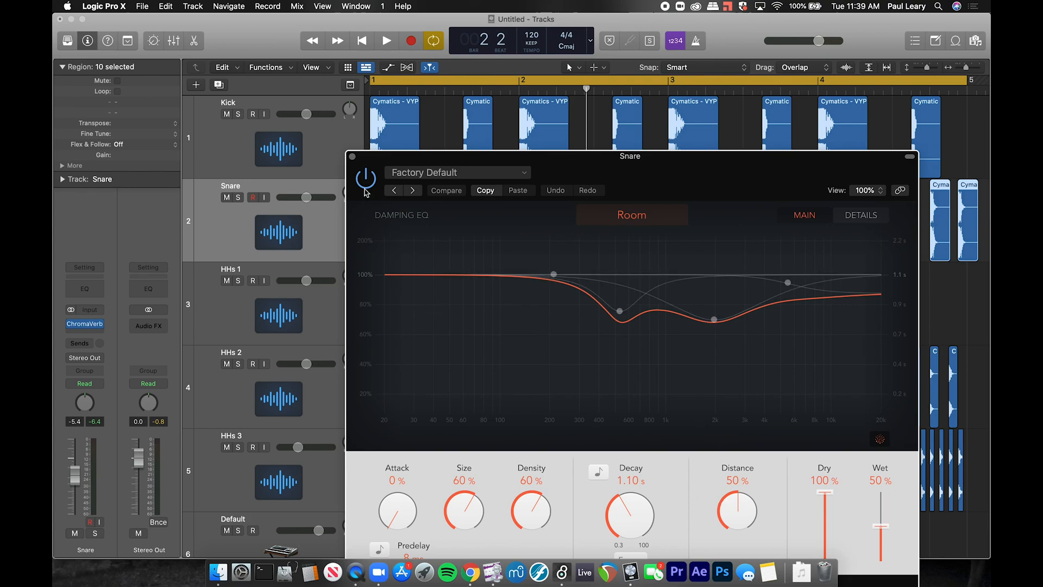
pyautogui.click(352, 157)
# Set the snare ChromaVerb's wet level to 20% while the loop plays, and stop playback
pyautogui.press('space')
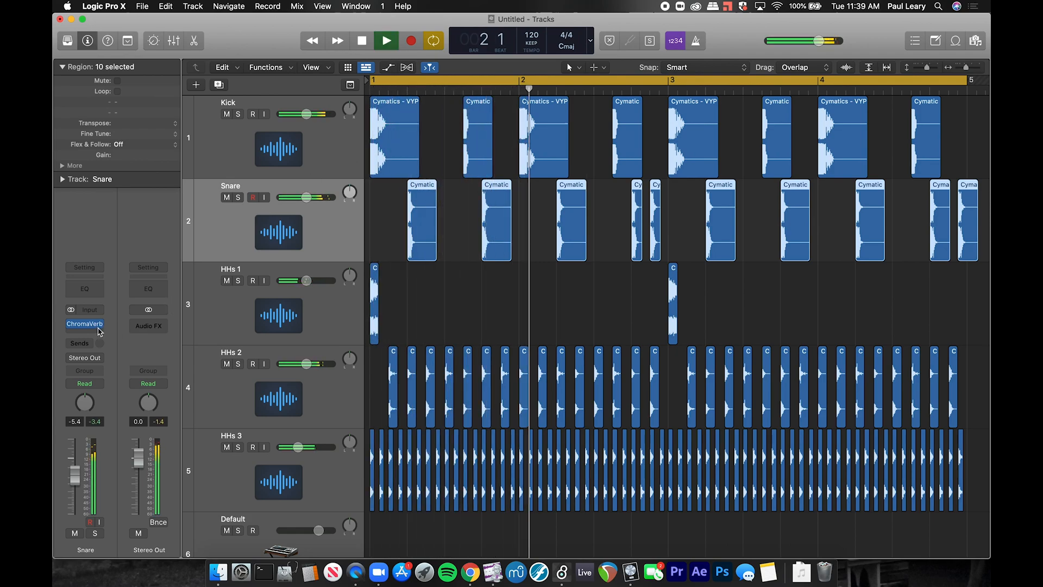
pyautogui.click(85, 324)
pyautogui.moveTo(883, 537); pyautogui.dragTo(881, 550)
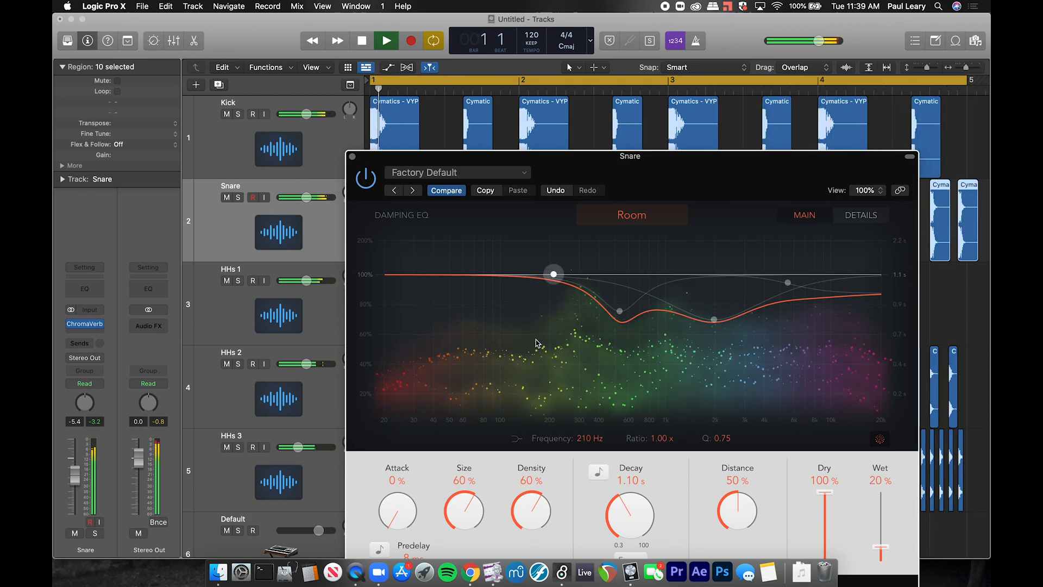
pyautogui.click(352, 157)
pyautogui.press('space')
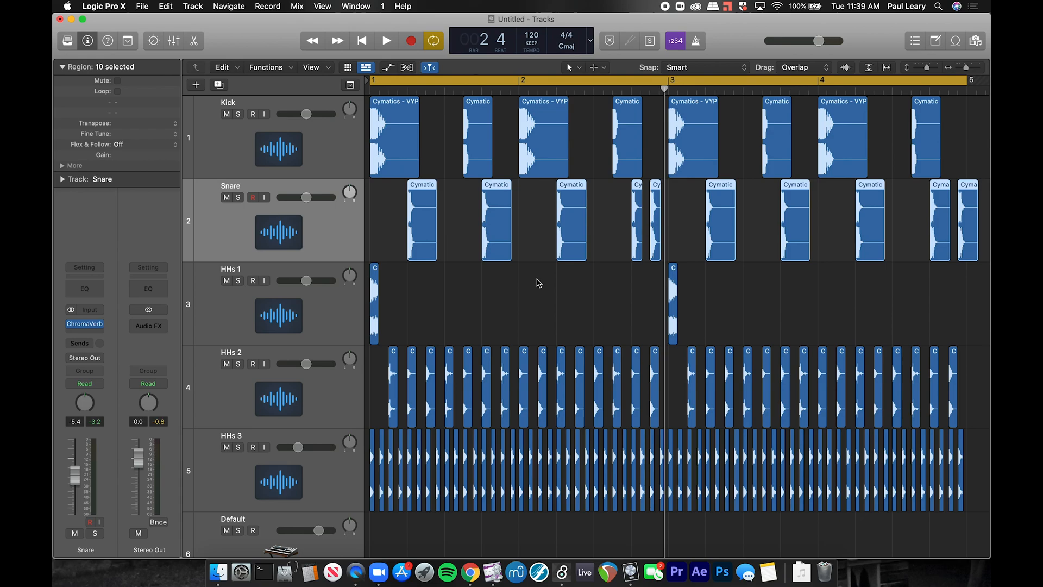
# Add a send from the Kick track to Bus 10
pyautogui.click(332, 137)
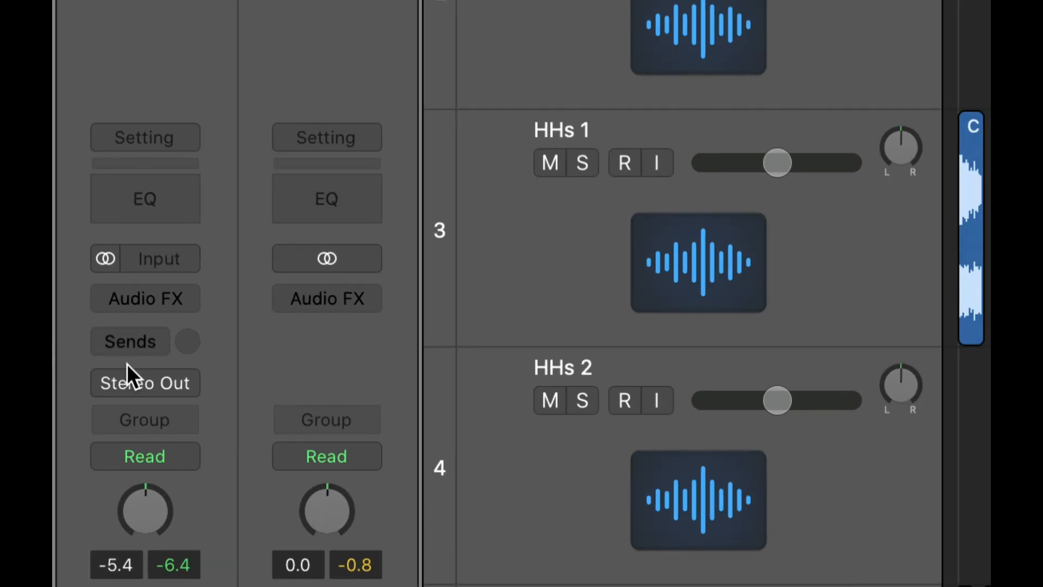
pyautogui.click(158, 334)
pyautogui.moveTo(166, 370)
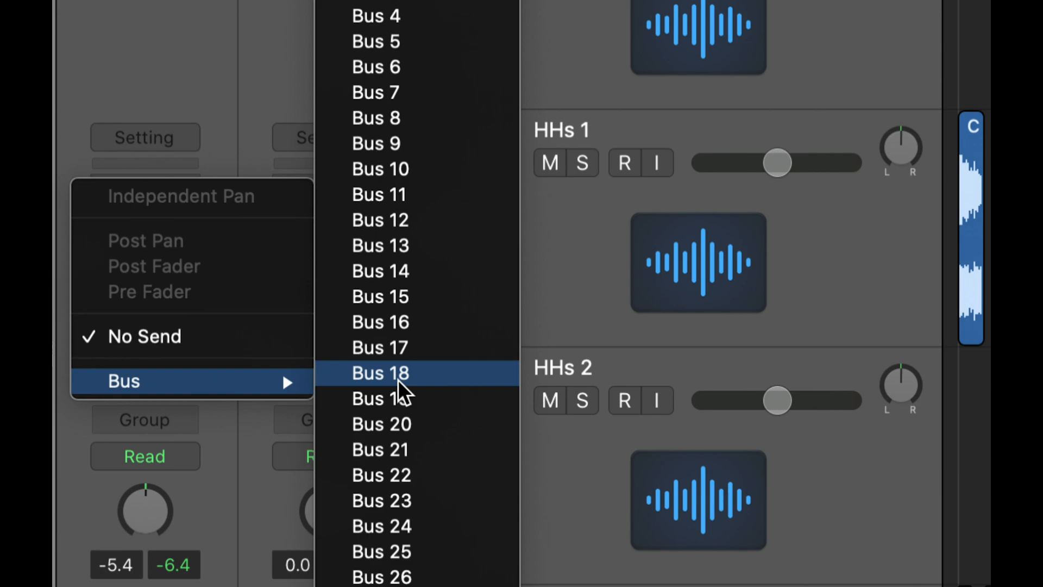
pyautogui.click(389, 168)
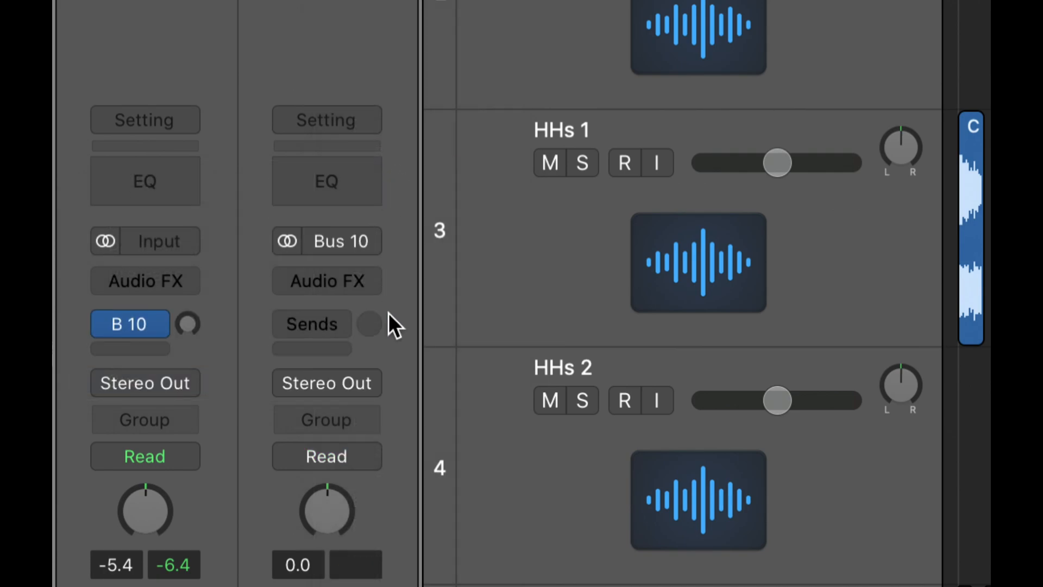
pyautogui.moveTo(138, 329)
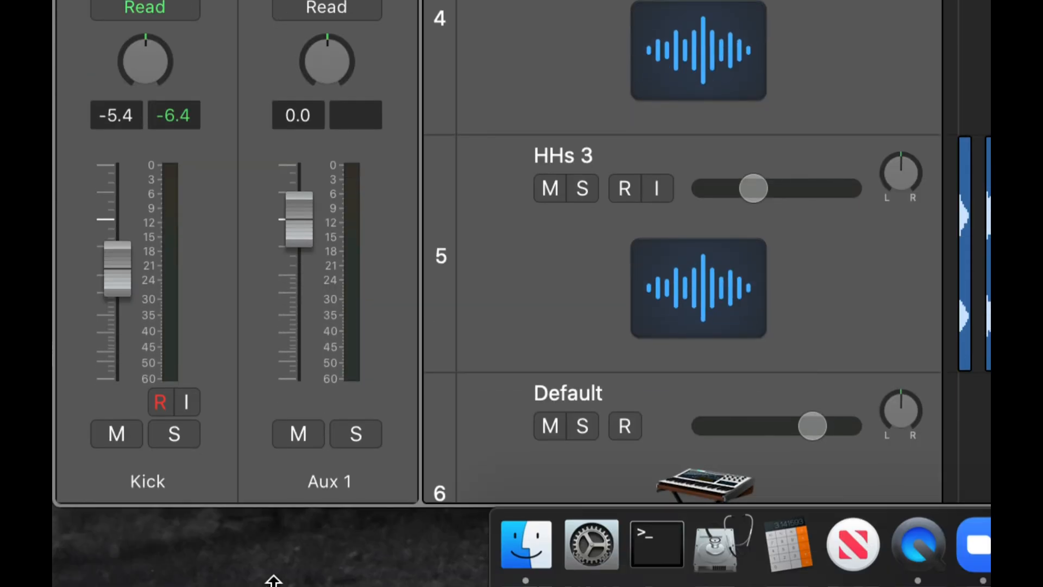
# Rename the aux channel fed by Bus 10 as DrumsVerb
pyautogui.doubleClick(328, 472)
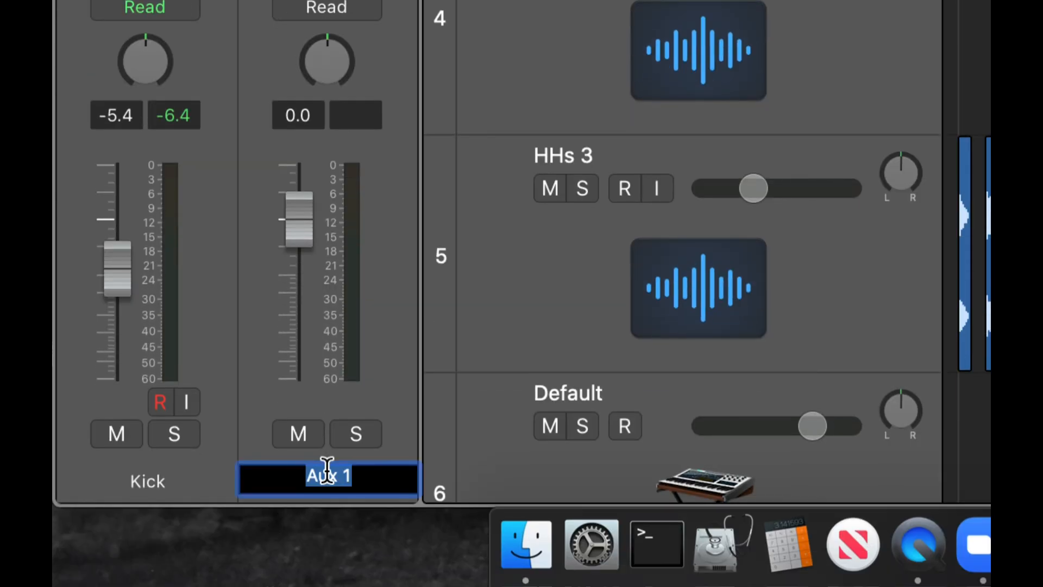
pyautogui.write('Dru')
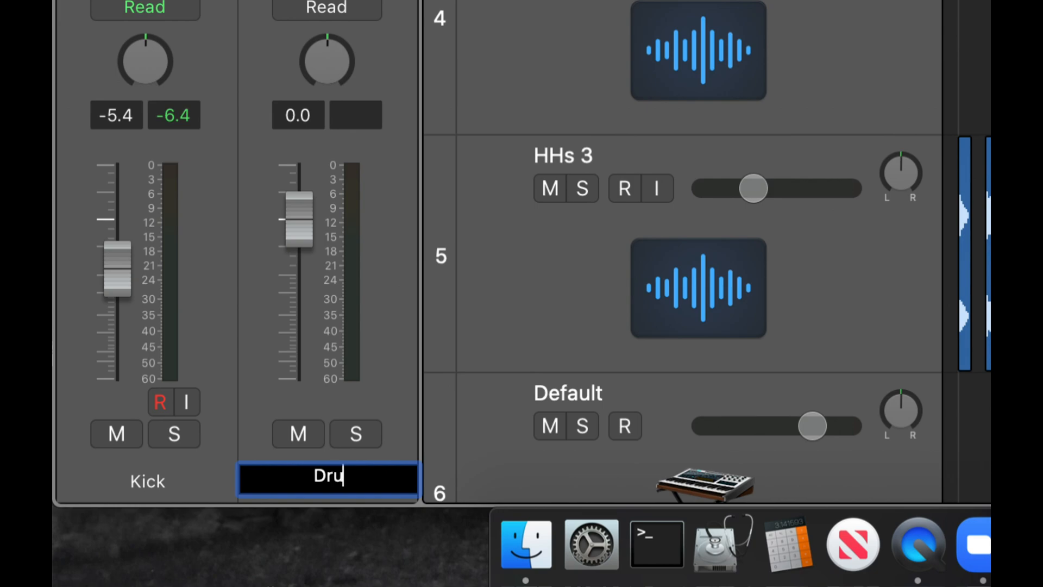
pyautogui.write('msVerb')
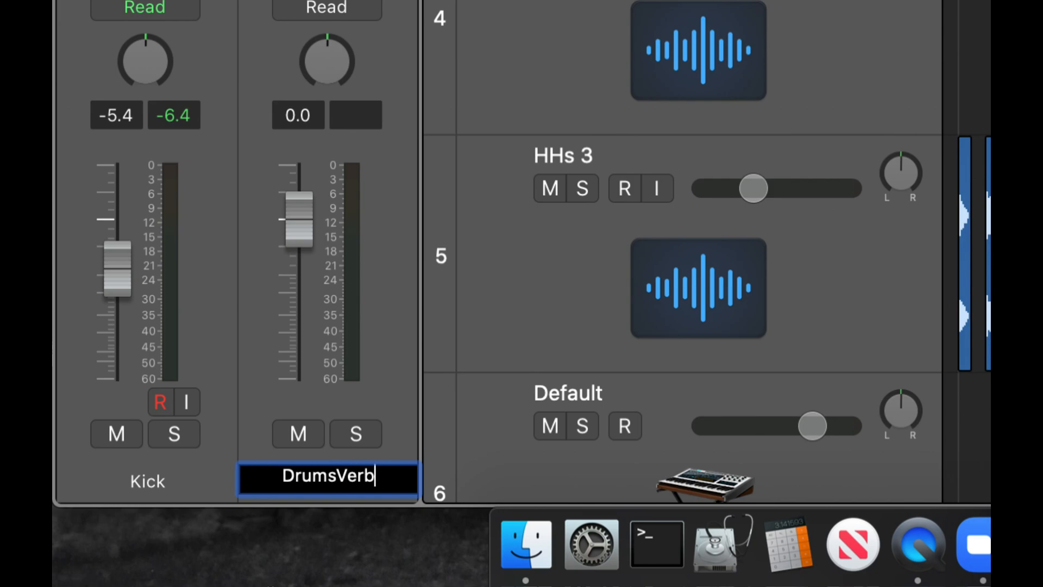
pyautogui.press('Return')
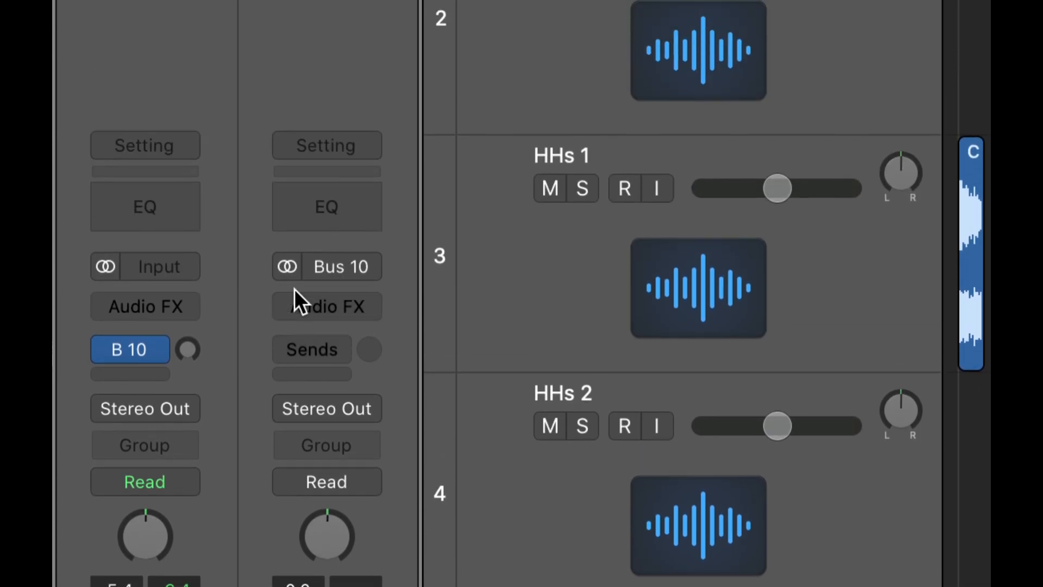
# Insert a stereo Space Designer reverb on the DrumsVerb aux channel
pyautogui.click(321, 306)
pyautogui.moveTo(338, 517)
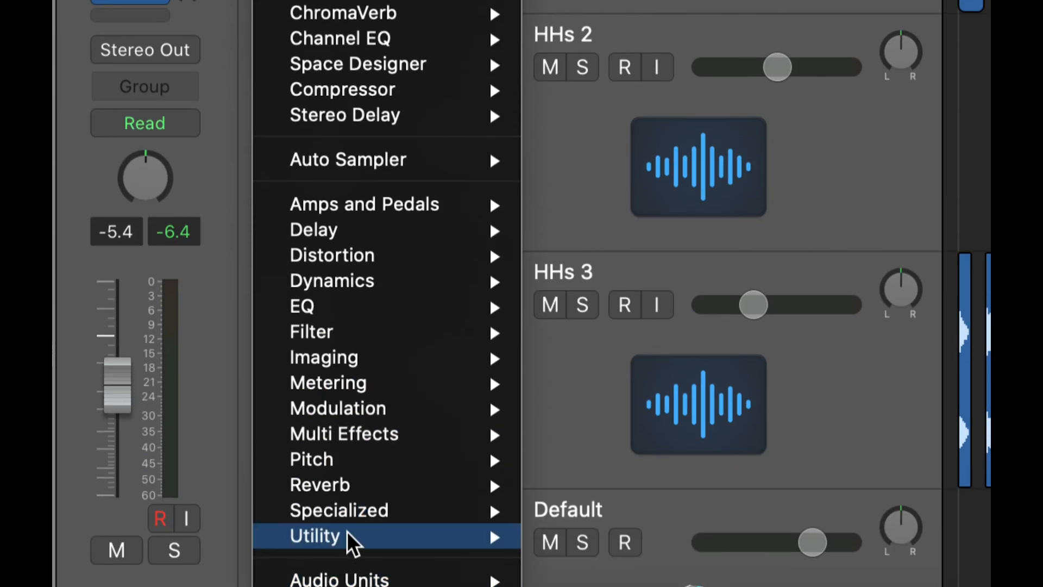
pyautogui.moveTo(350, 586)
pyautogui.moveTo(641, 566)
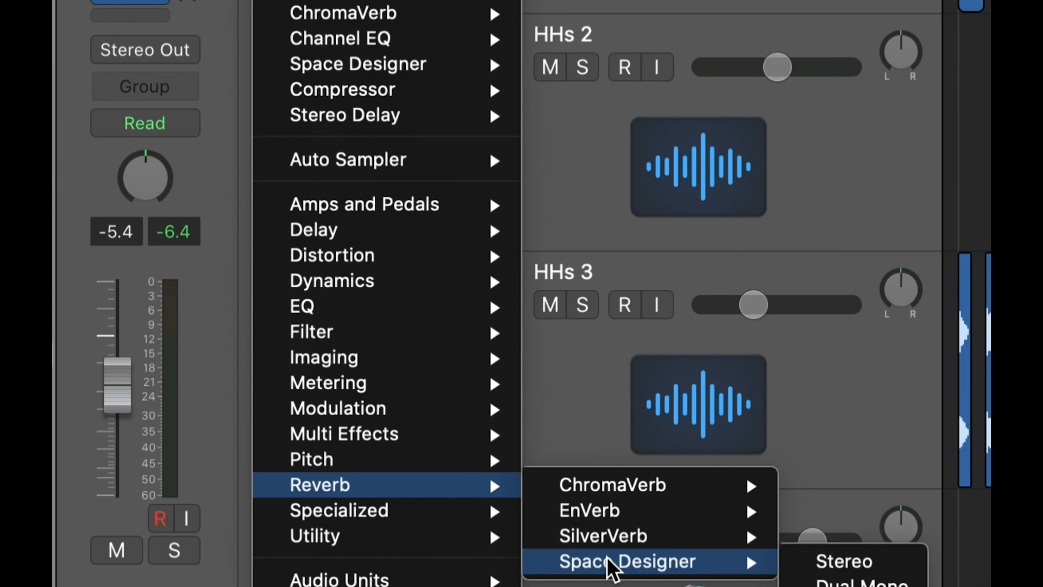
pyautogui.click(836, 562)
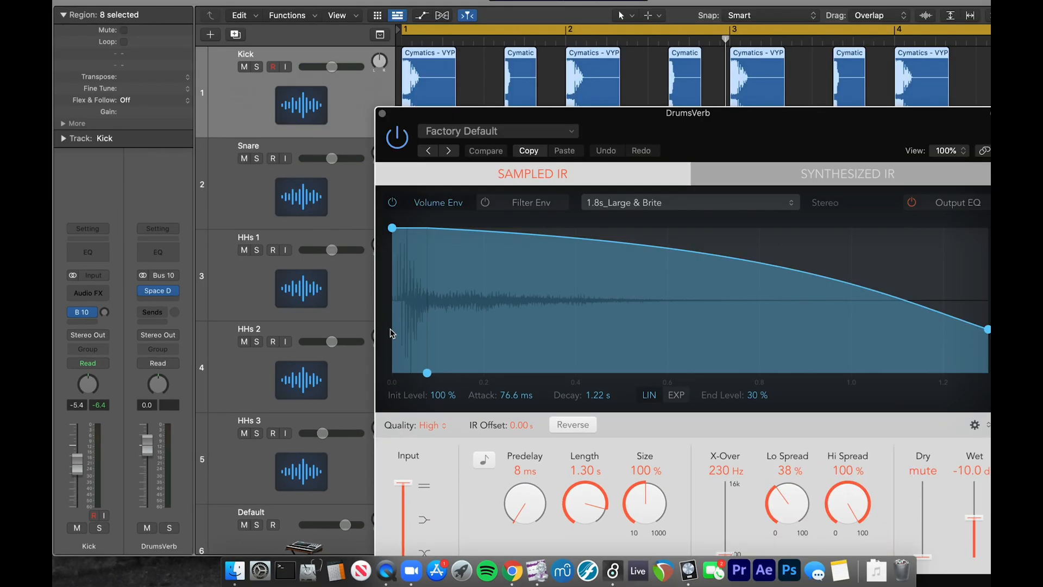
# Load the 1.5s Hotel Entrance preset from the medium indoor spaces into Space Designer
pyautogui.moveTo(693, 129); pyautogui.dragTo(496, 58)
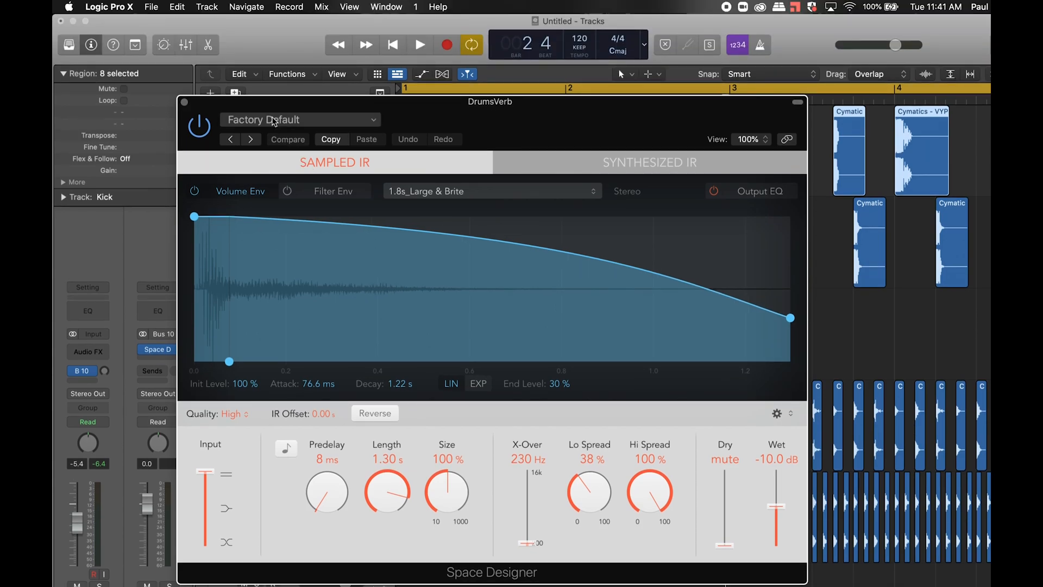
pyautogui.click(273, 65)
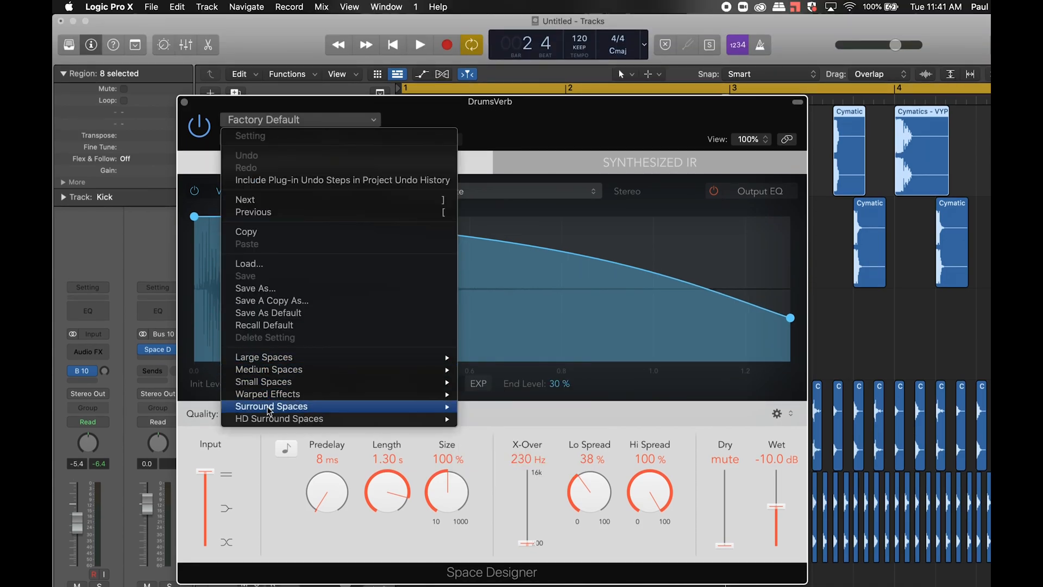
pyautogui.moveTo(269, 412)
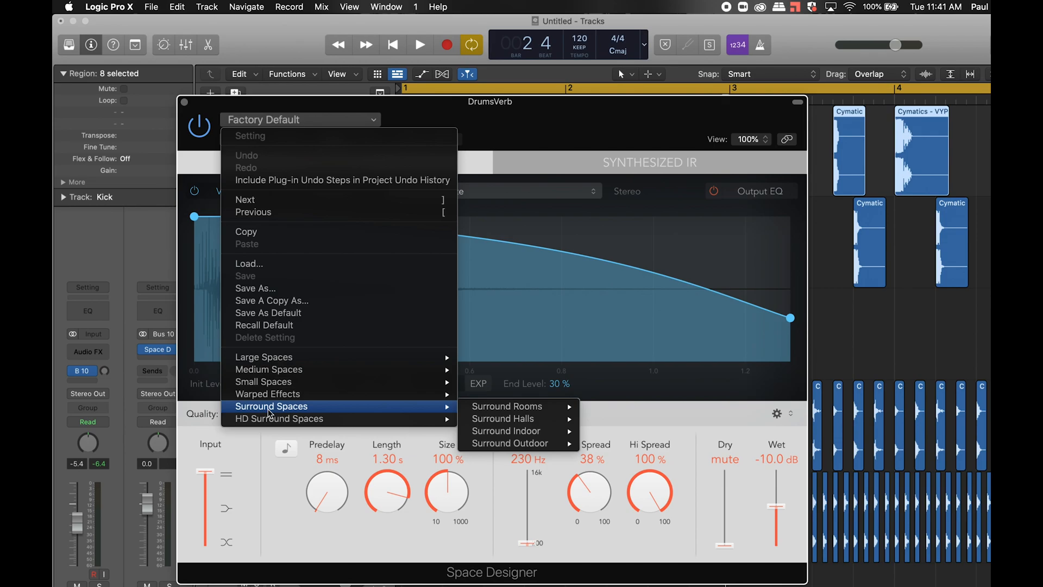
pyautogui.moveTo(272, 357)
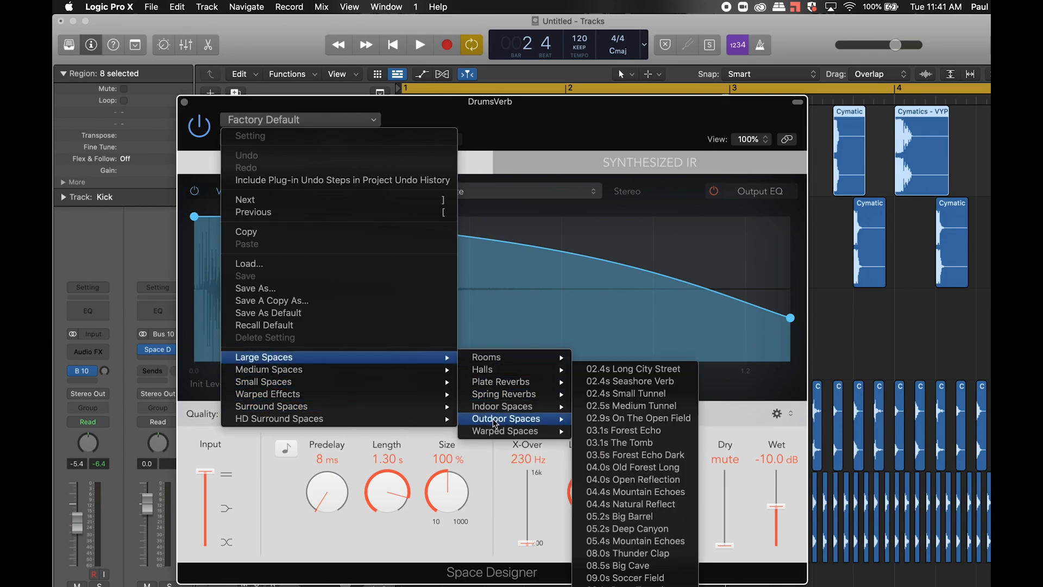
pyautogui.moveTo(363, 372)
pyautogui.moveTo(505, 374)
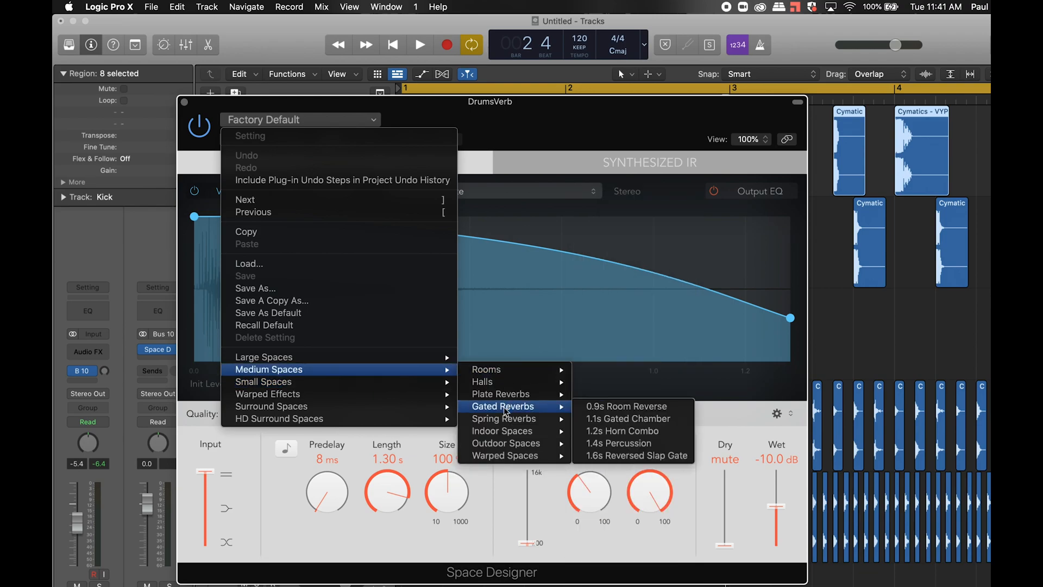
pyautogui.moveTo(511, 432)
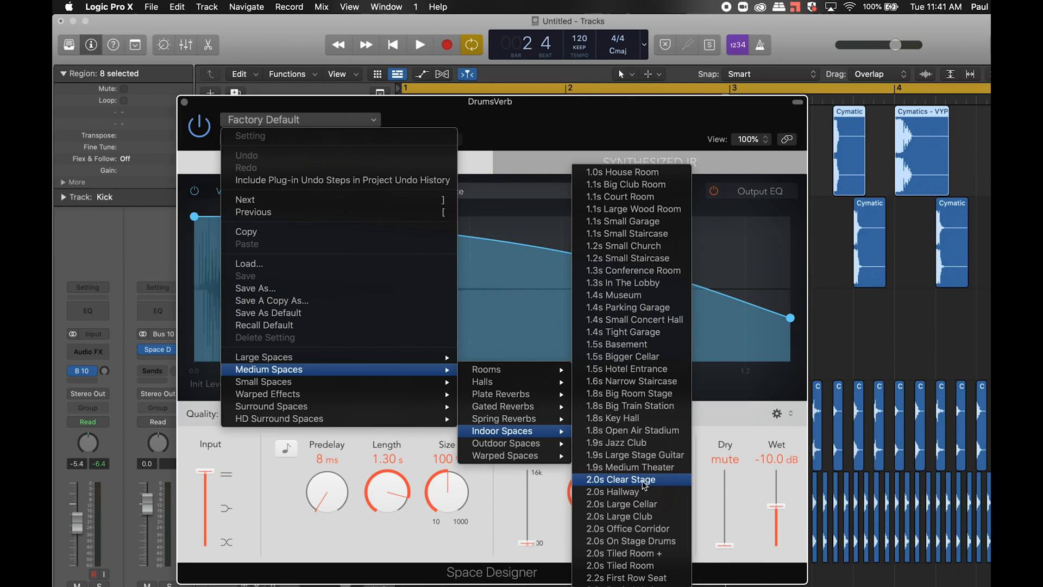
pyautogui.click(637, 371)
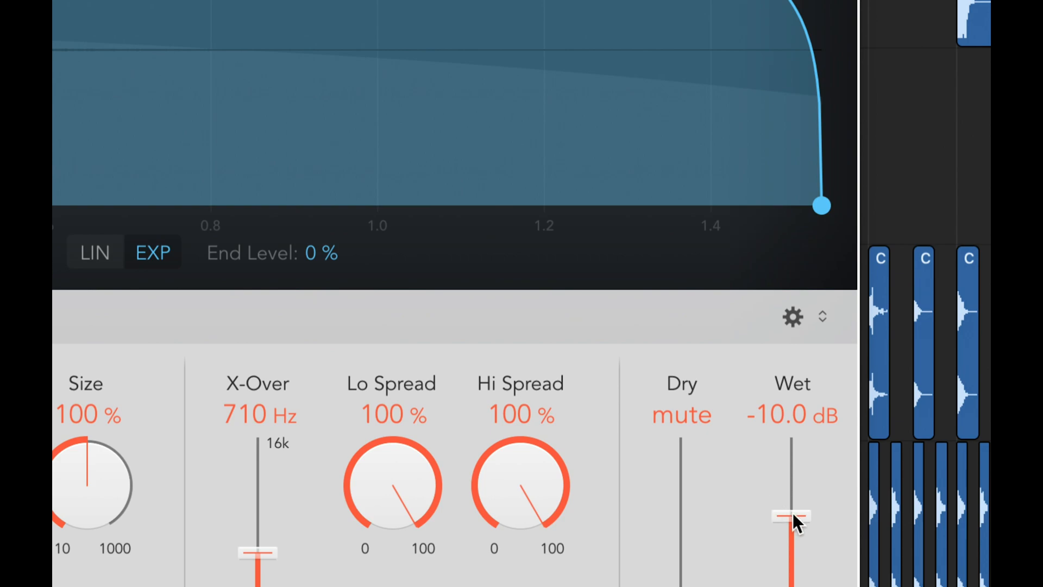
# Raise the DrumsVerb reverb's wet level to 0.0 dB, recheck the settings and close the plug-in window
pyautogui.moveTo(793, 515); pyautogui.dragTo(803, 425)
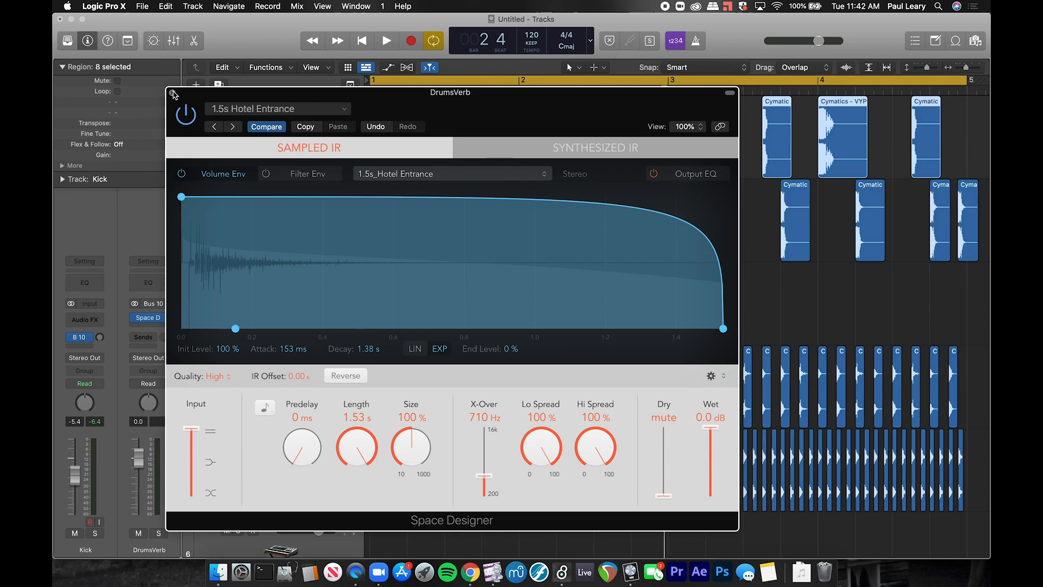
pyautogui.click(172, 93)
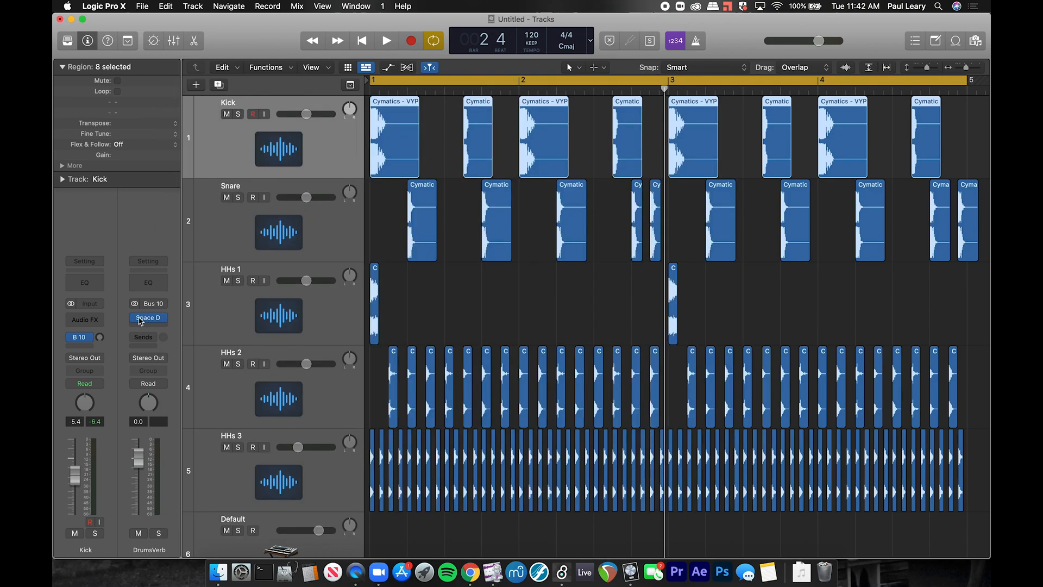
pyautogui.click(147, 318)
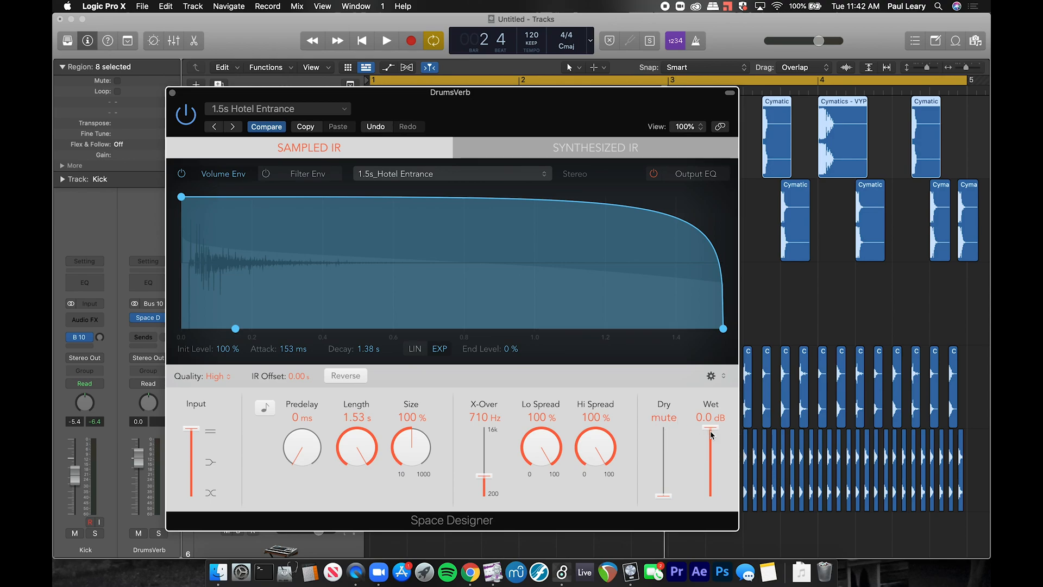
pyautogui.click(173, 94)
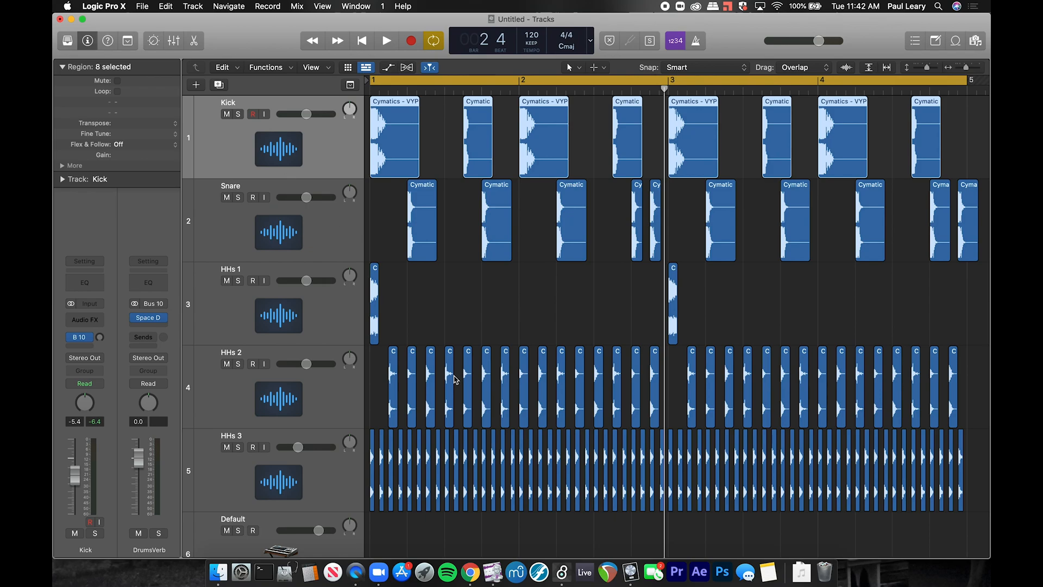
# Open the Mixer in its own window and move it over the centre of the arrangement
pyautogui.press('x')
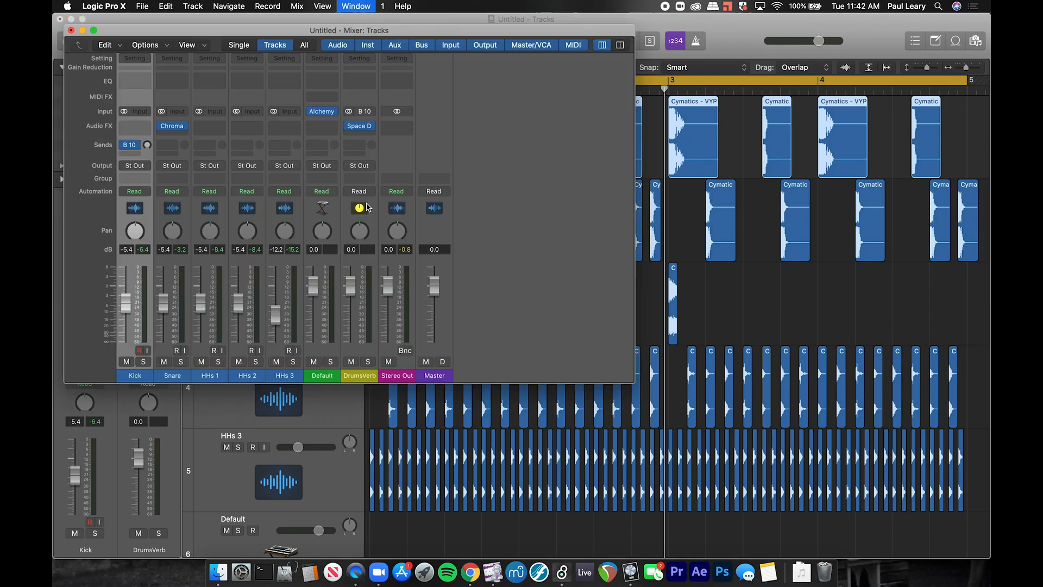
pyautogui.press('x')
pyautogui.click(351, 6)
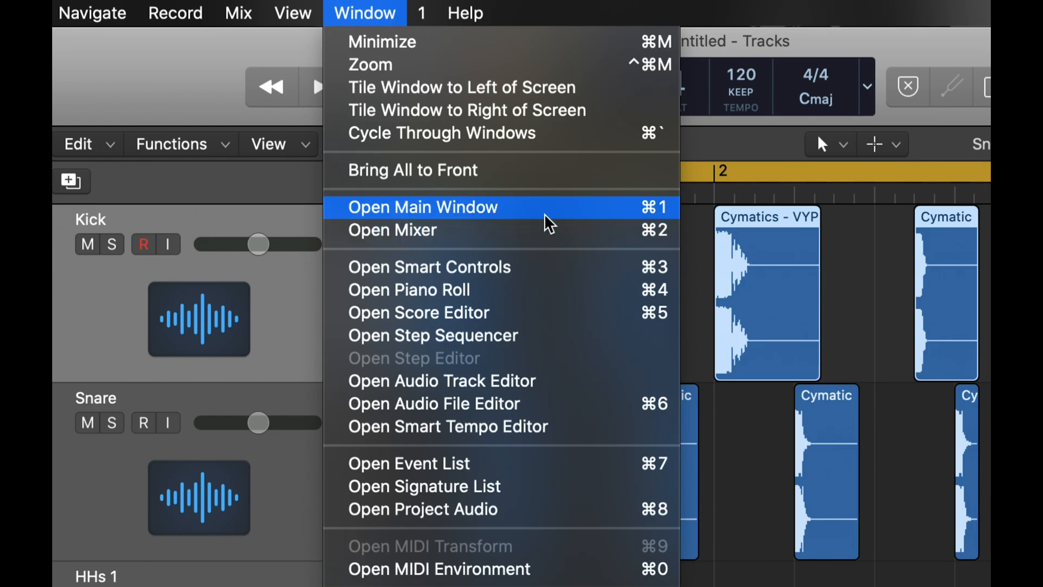
pyautogui.click(431, 229)
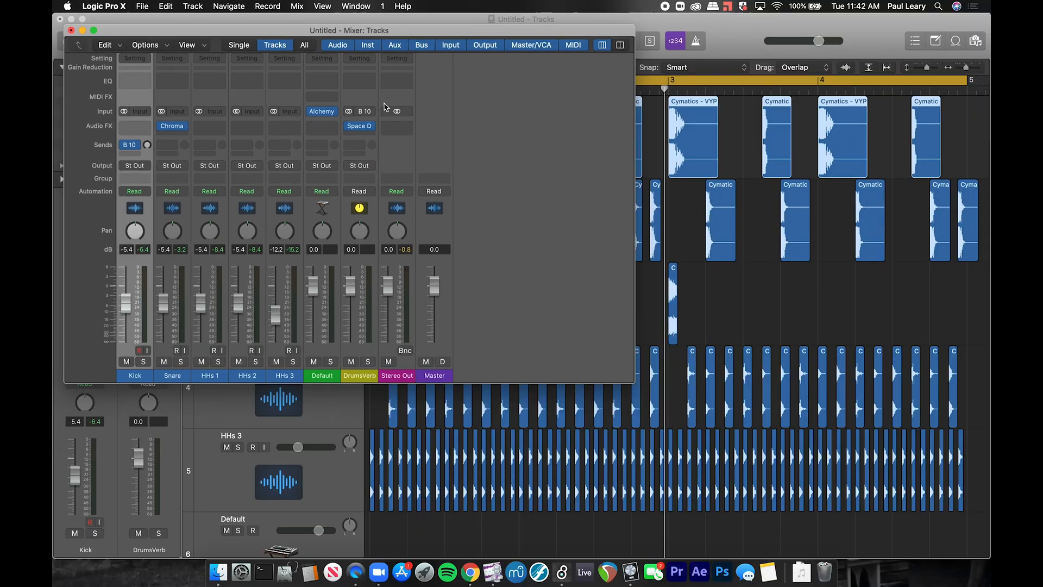
pyautogui.moveTo(375, 33); pyautogui.dragTo(550, 114)
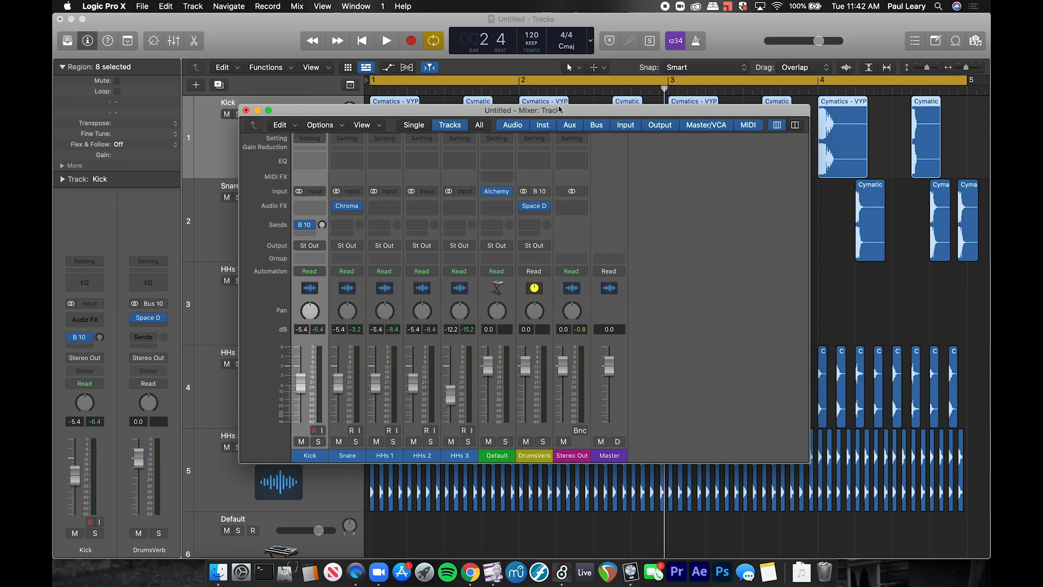
pyautogui.moveTo(542, 104); pyautogui.dragTo(541, 53)
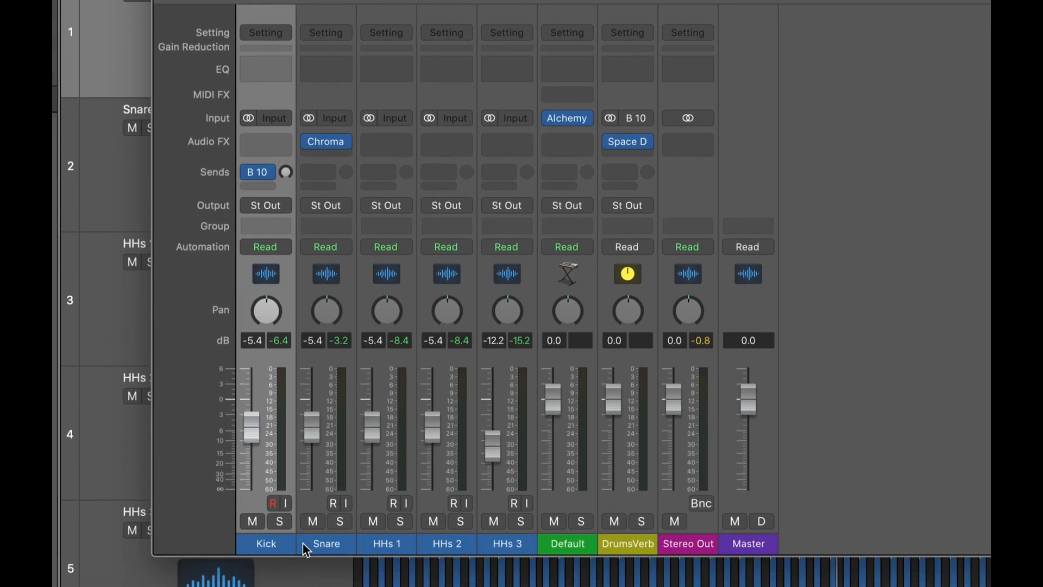
# Select the channel strips from Kick through HHs 3 and send them all to Bus 10 (DrumsVerb)
pyautogui.keyDown('shift'); pyautogui.click(510, 544); pyautogui.keyUp('shift')
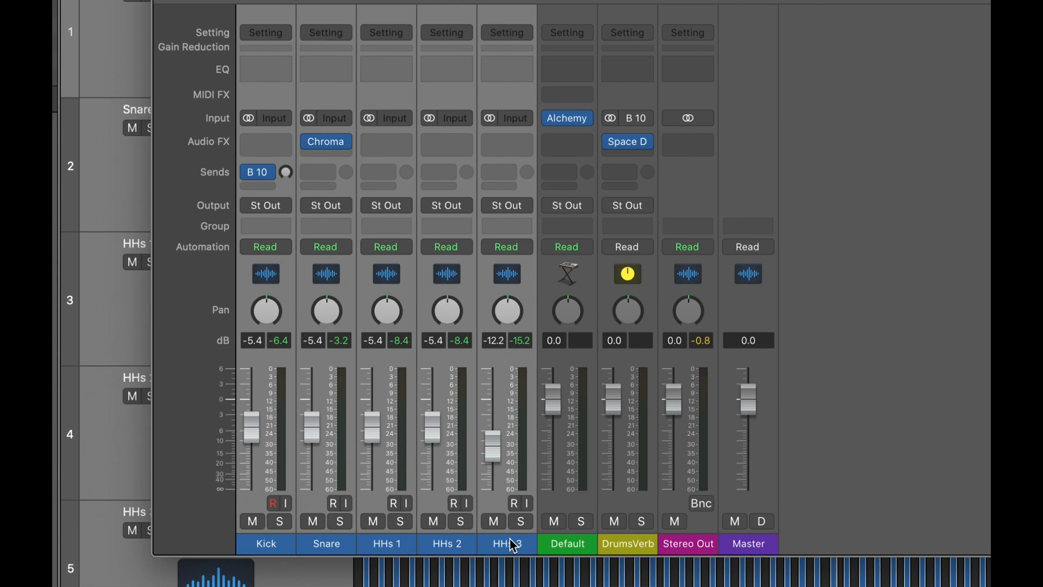
pyautogui.moveTo(268, 175)
pyautogui.click(327, 171)
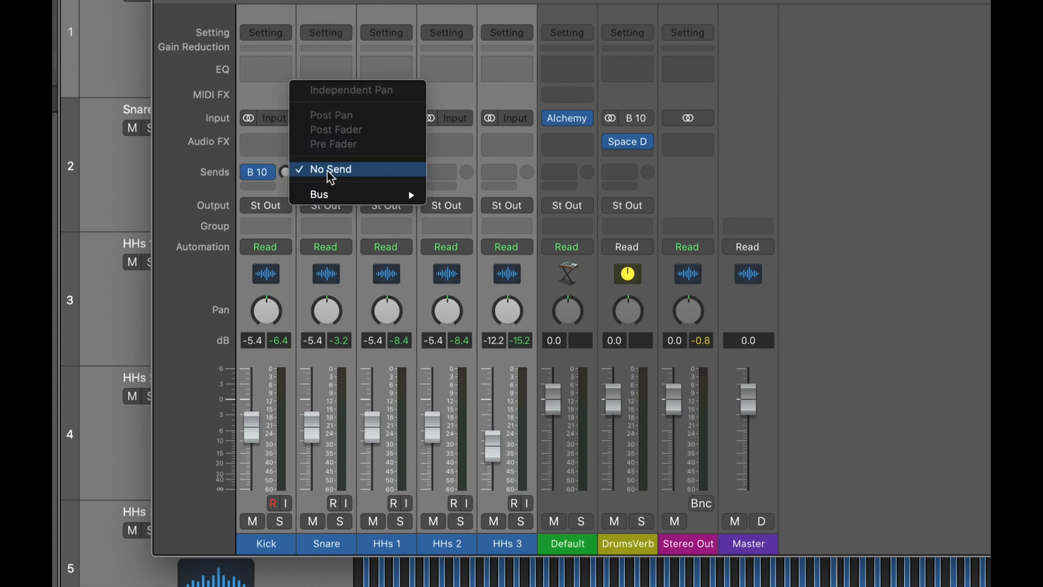
pyautogui.moveTo(331, 192)
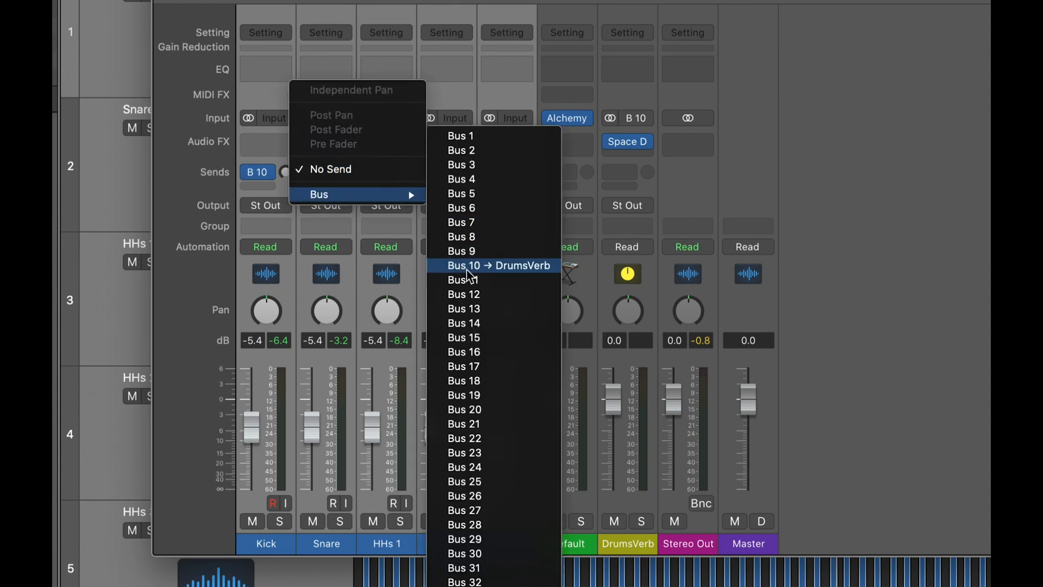
pyautogui.click(522, 266)
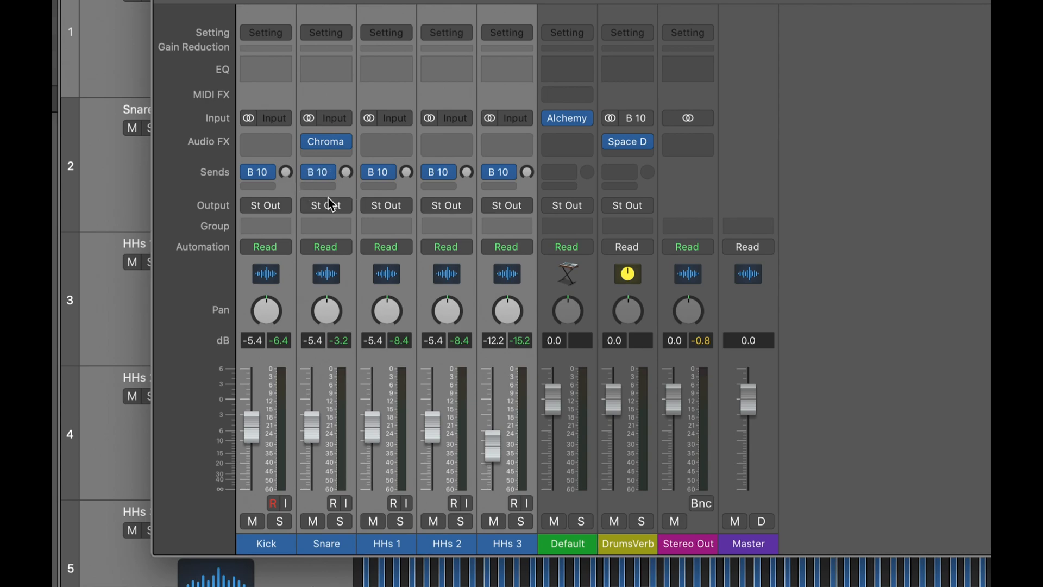
# Raise the Bus 10 send level of all five selected drum channels together and audition the reverb
pyautogui.moveTo(286, 173)
pyautogui.mouseDown()
pyautogui.moveTo(286, 155)
pyautogui.moveTo(285, 187)
pyautogui.mouseUp()
pyautogui.moveTo(259, 142); pyautogui.dragTo(257, 181)
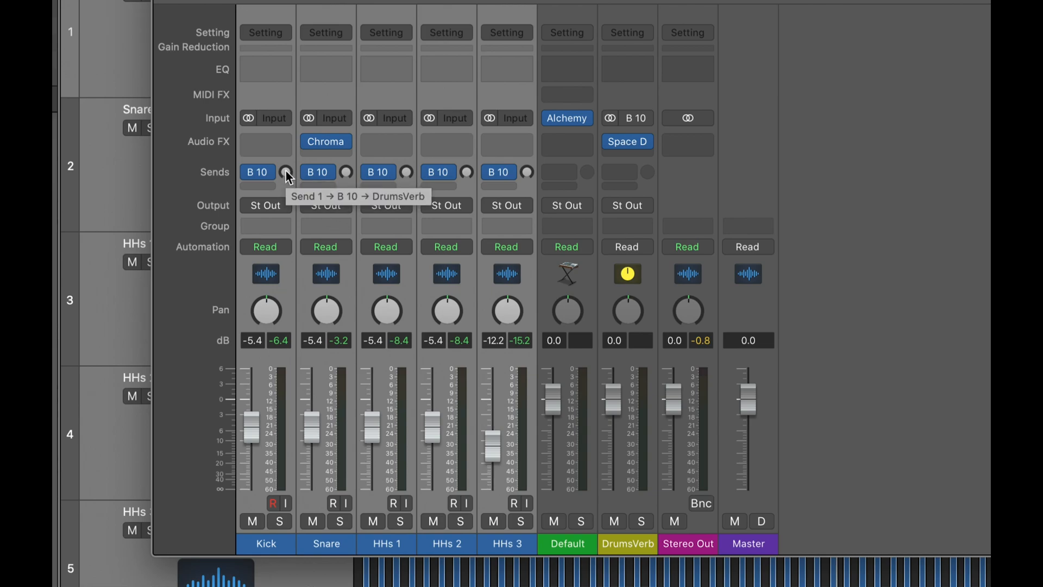
pyautogui.moveTo(287, 175); pyautogui.dragTo(282, 113)
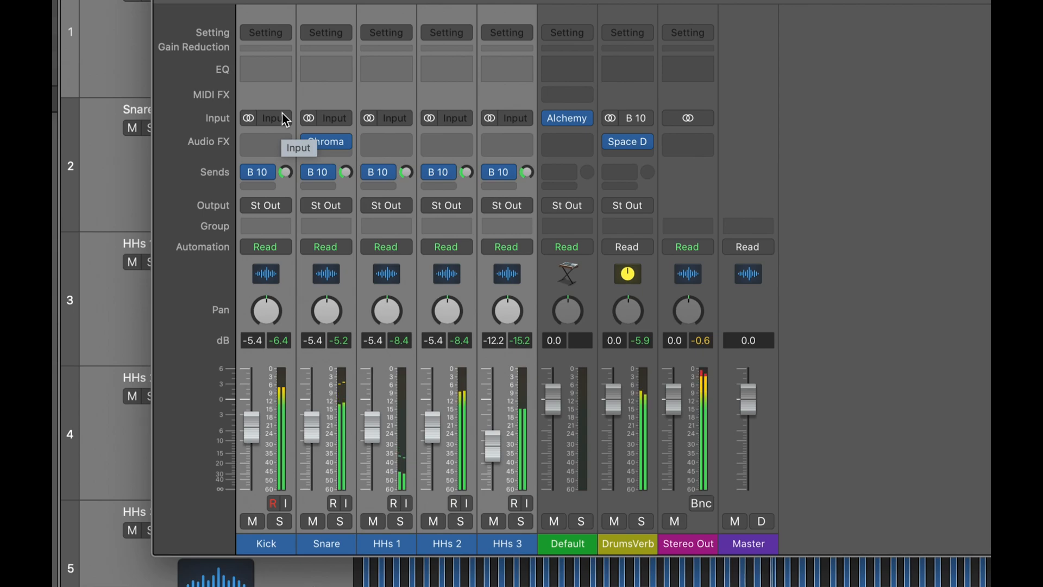
pyautogui.moveTo(286, 175); pyautogui.dragTo(286, 185)
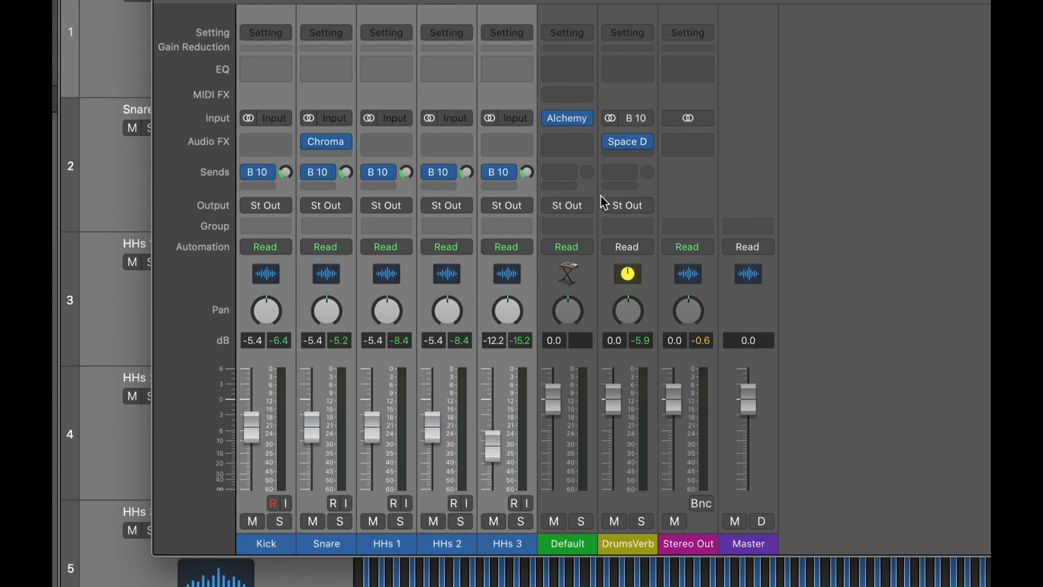
# Add a Channel EQ to the DrumsVerb channel and move its window clear of the screen centre
pyautogui.click(620, 540)
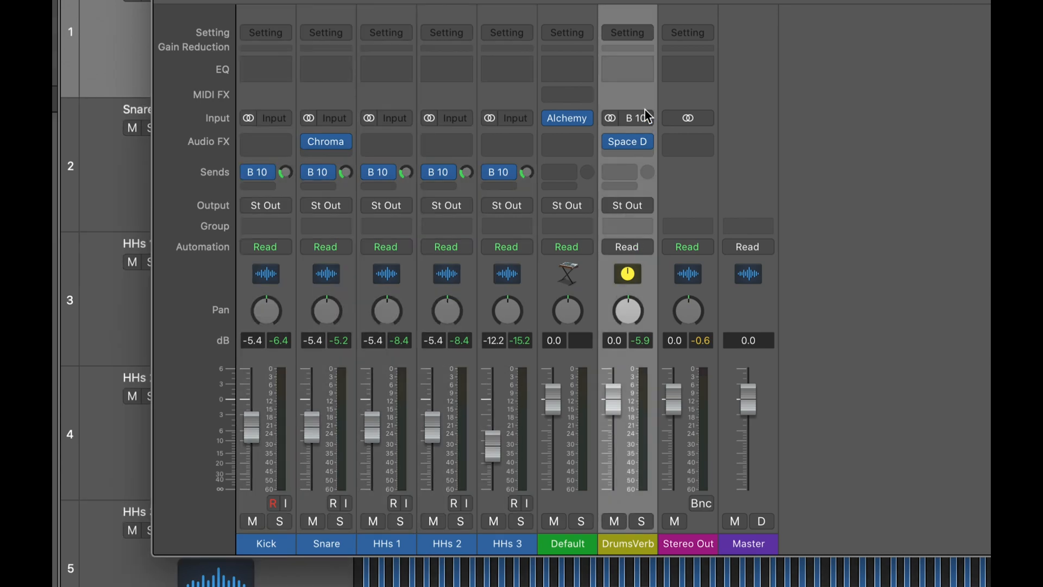
pyautogui.click(629, 142)
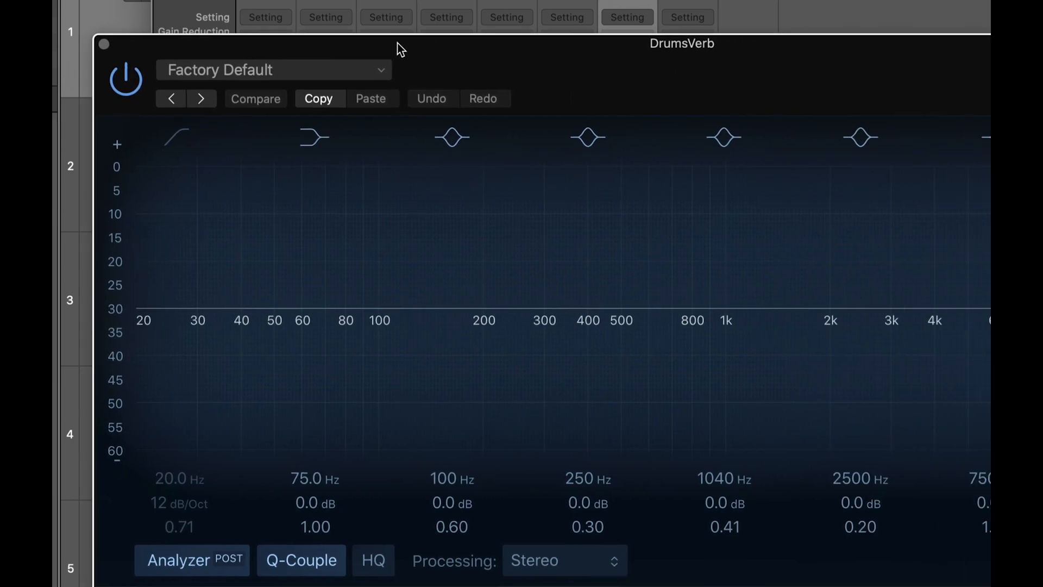
pyautogui.moveTo(401, 49); pyautogui.dragTo(372, 17)
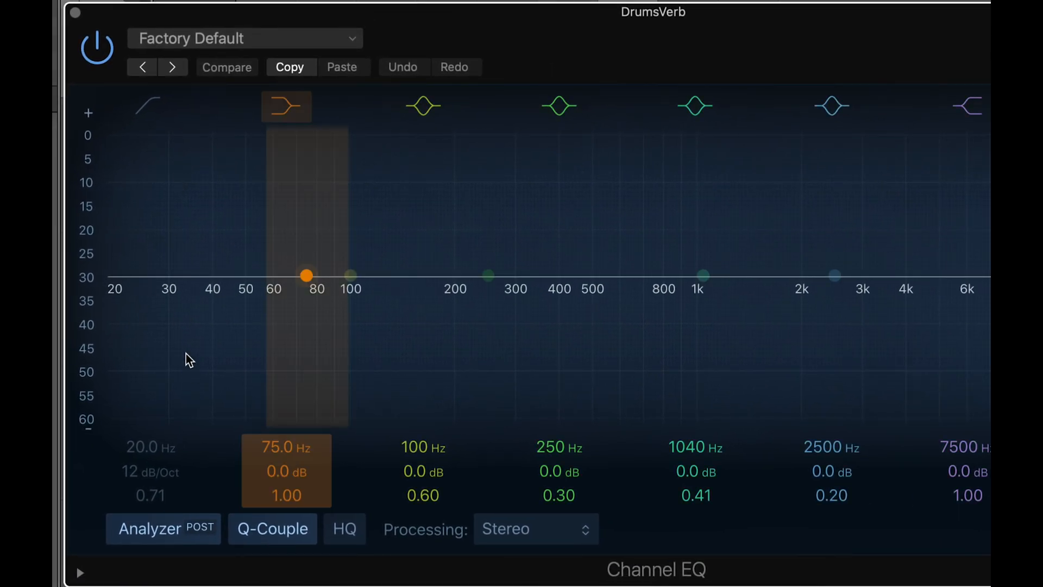
# Cut the DrumsVerb EQ about 4.4 dB at 2500 Hz and 2.7 dB at 7550 Hz, and place it before Space Designer
pyautogui.moveTo(824, 289); pyautogui.dragTo(832, 325)
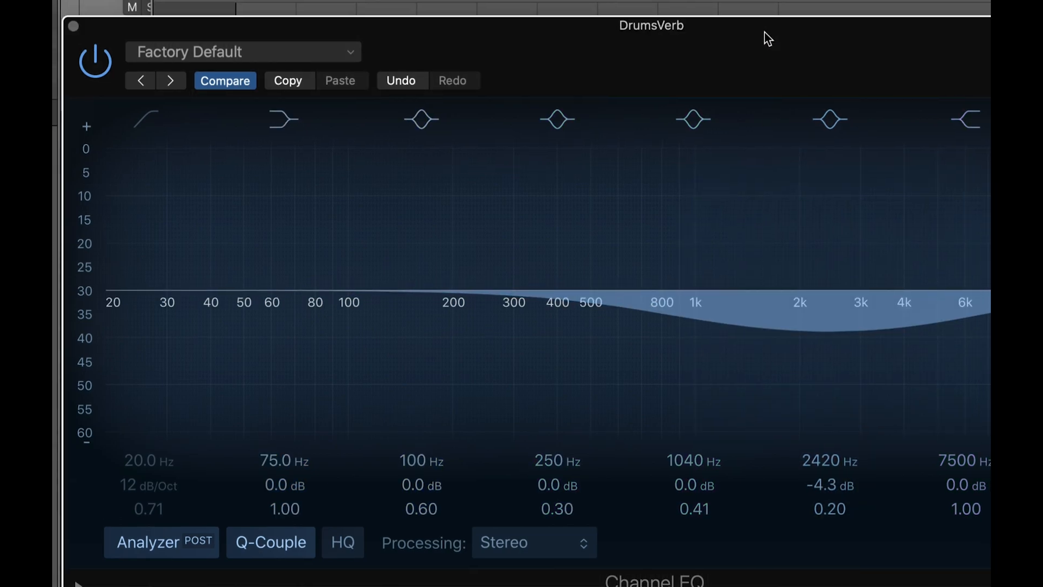
pyautogui.click(897, 104)
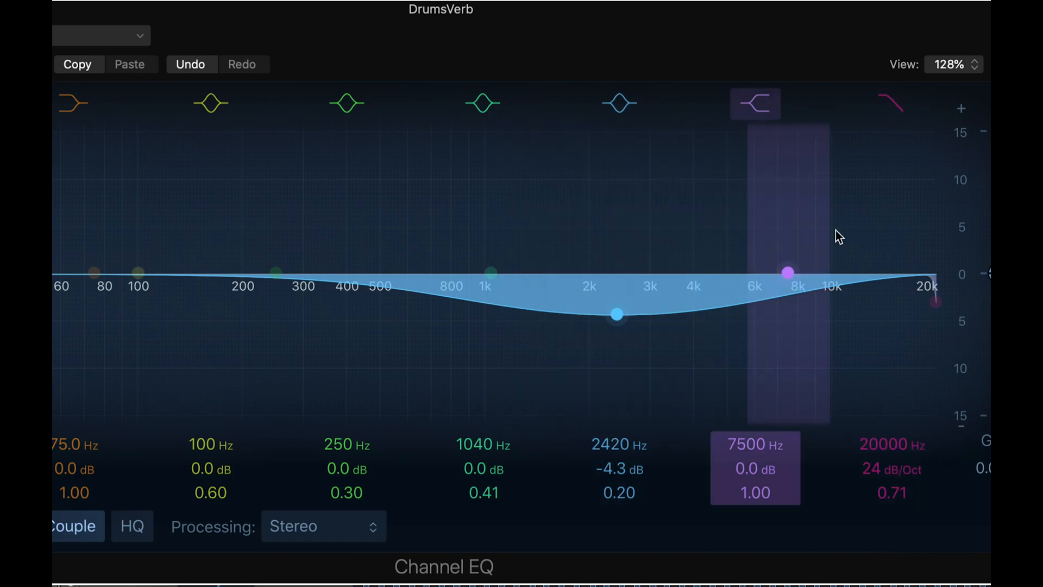
pyautogui.moveTo(784, 272); pyautogui.dragTo(790, 304)
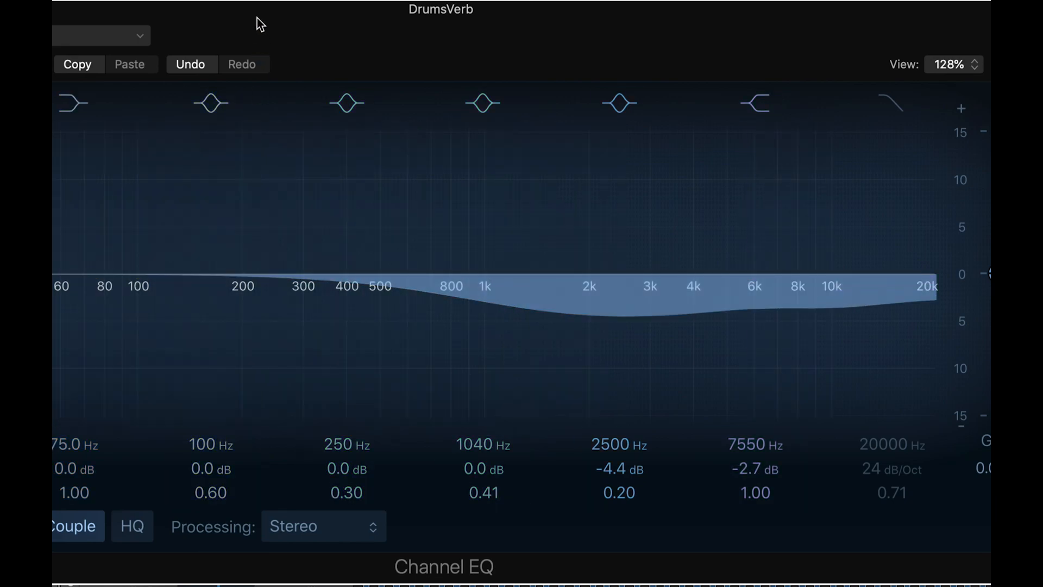
pyautogui.click(64, 12)
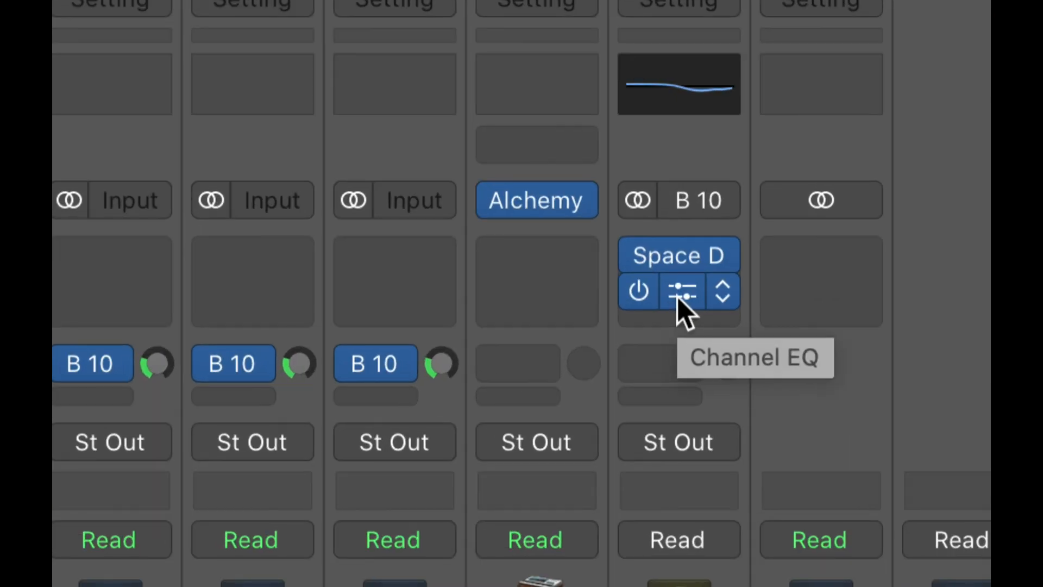
pyautogui.moveTo(678, 286); pyautogui.dragTo(678, 260)
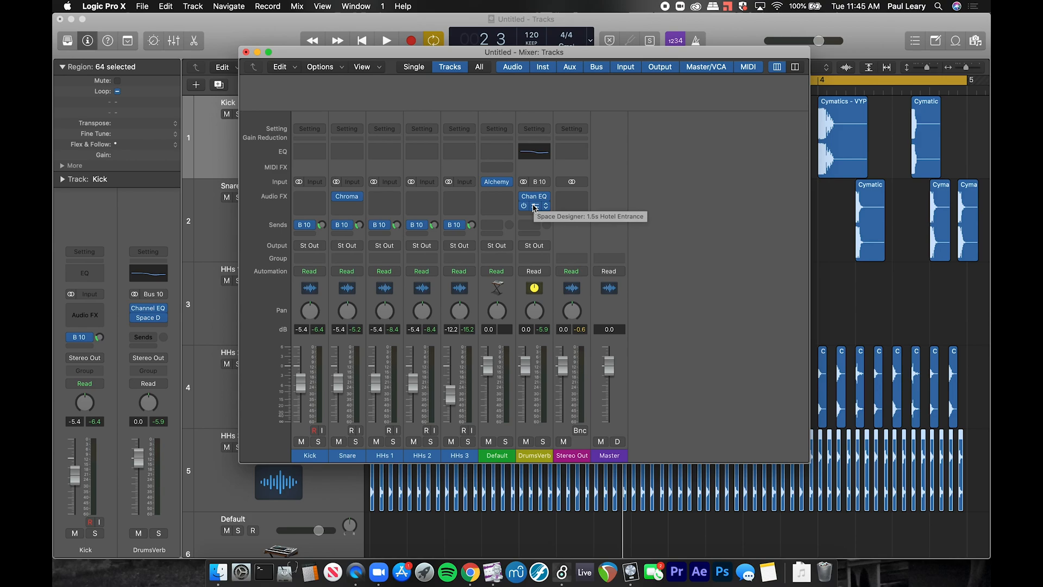
# Play the loop and deepen the DrumsVerb EQ's upper-mid cut to about -7.2 dB at 2780 Hz
pyautogui.press('space')
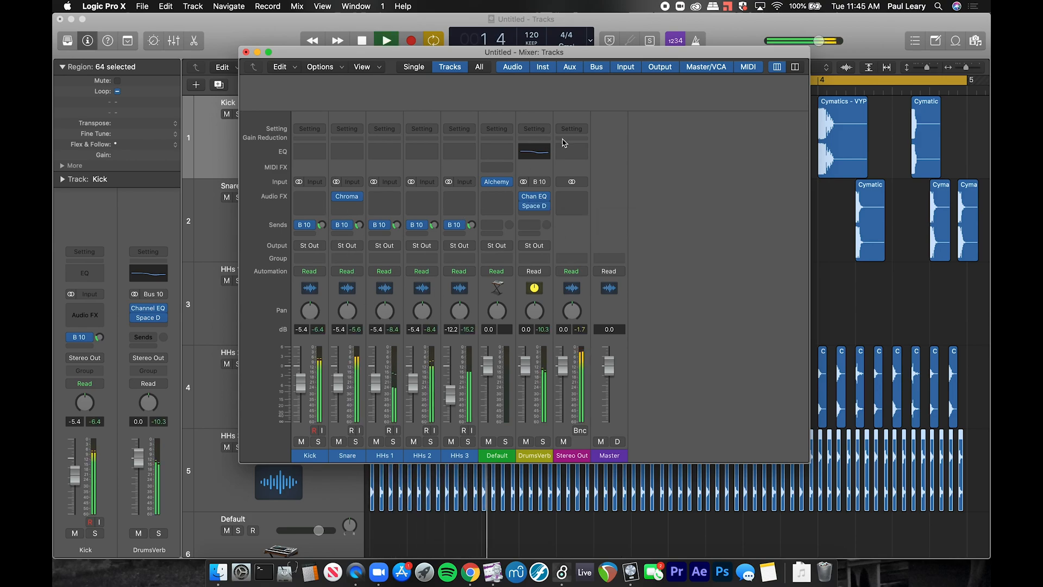
pyautogui.click(535, 151)
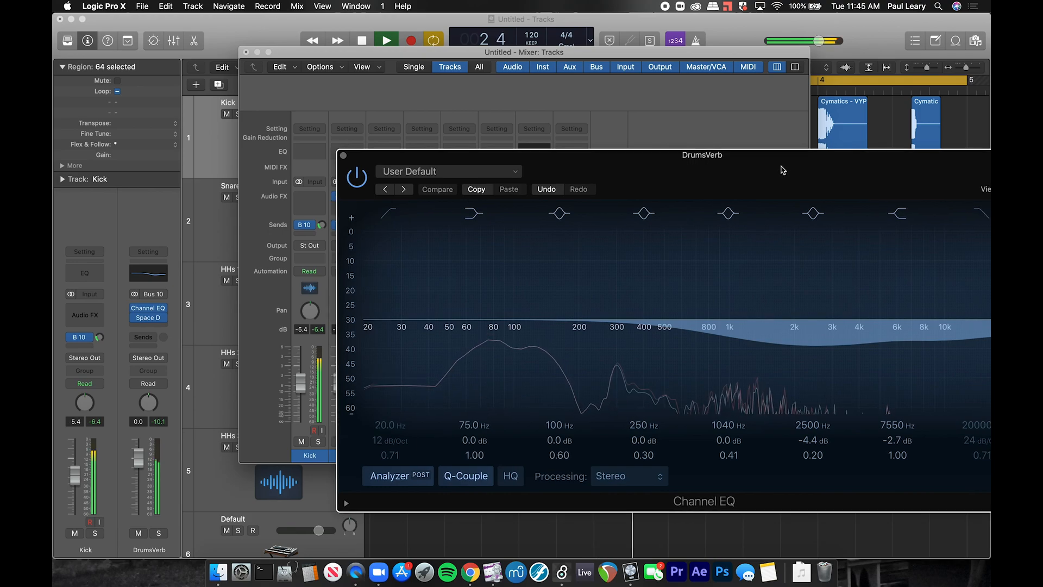
pyautogui.moveTo(782, 170); pyautogui.dragTo(594, 140)
pyautogui.moveTo(627, 316); pyautogui.dragTo(638, 335)
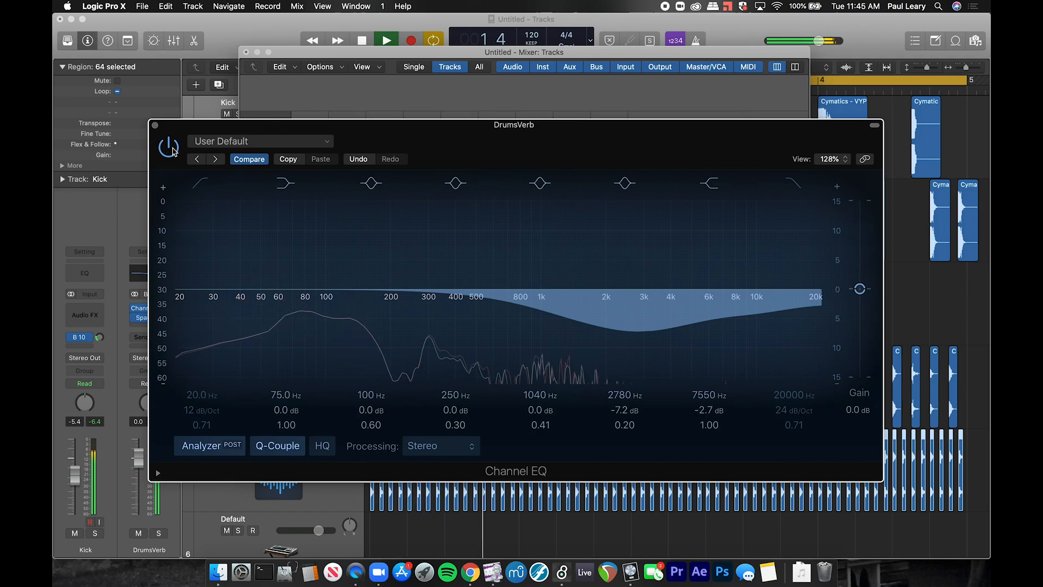
# Compare the reverb with the Channel EQ bypassed and active, close the EQ window and stop playback
pyautogui.click(171, 149)
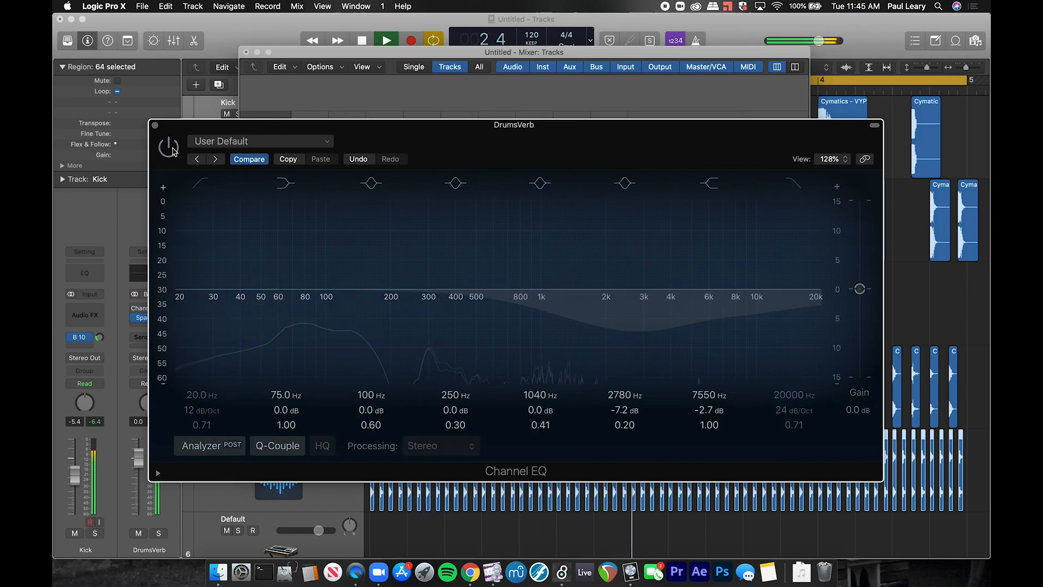
pyautogui.click(173, 150)
pyautogui.click(155, 126)
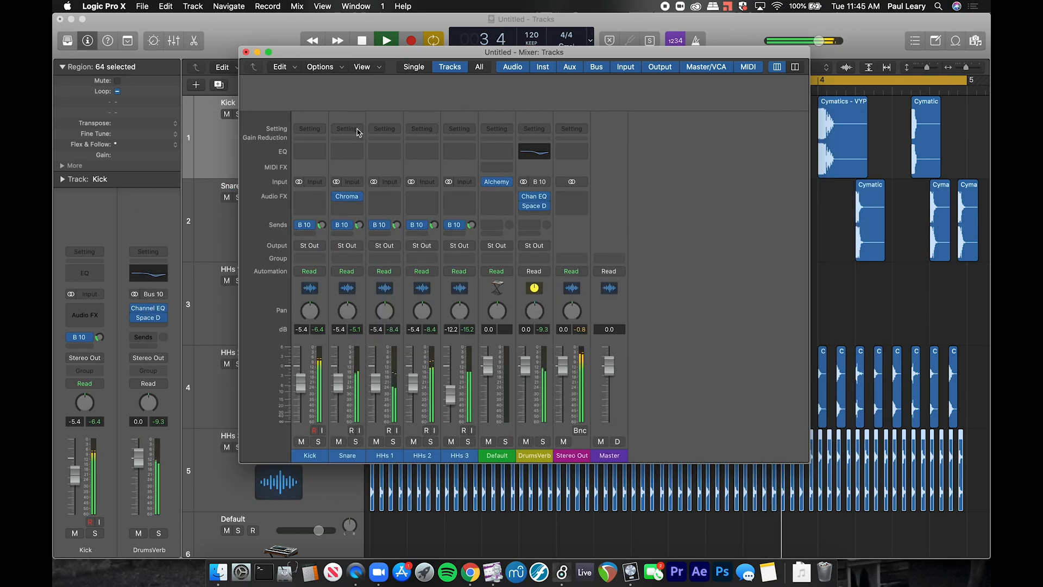
pyautogui.press('space')
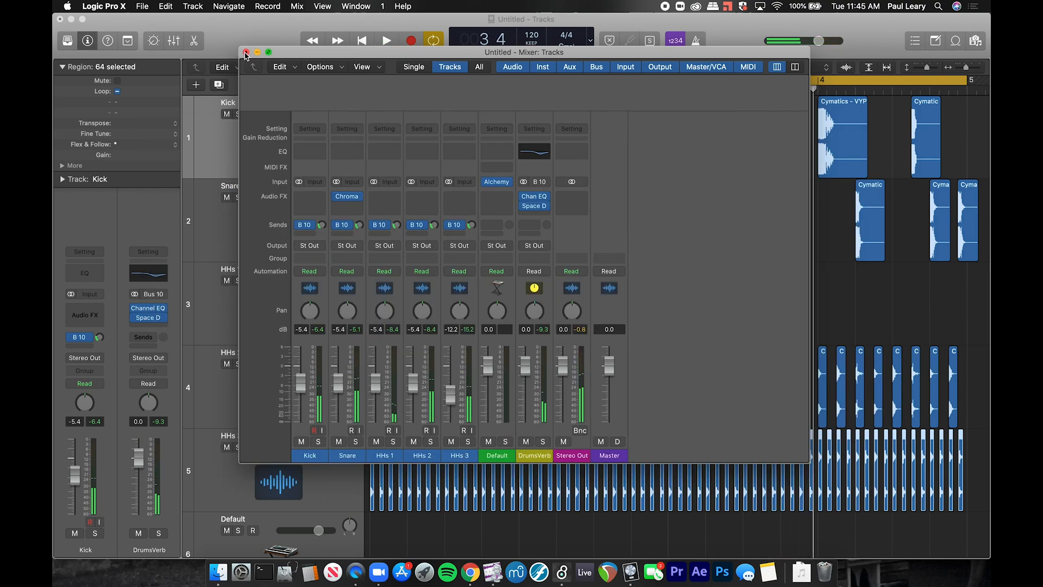
# Select Kick through HHs 3 and vary their Bus 10 send levels together while the loop plays
pyautogui.click(539, 458)
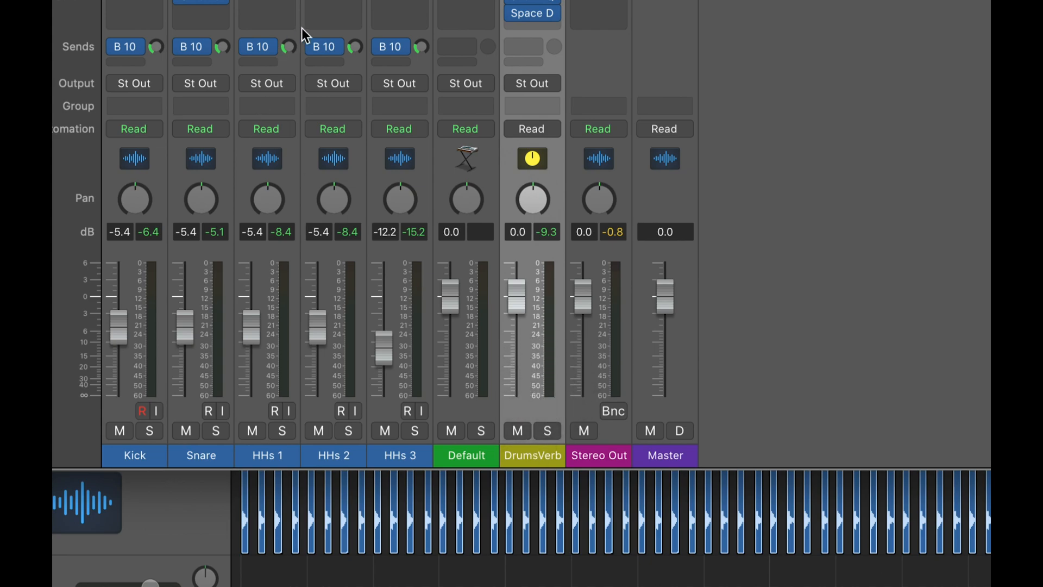
pyautogui.click(405, 463)
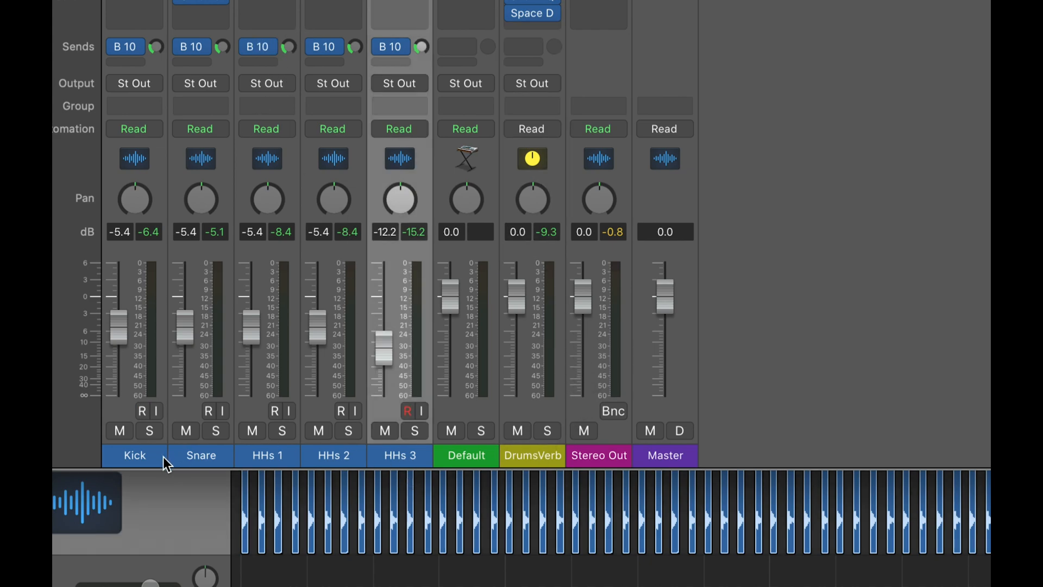
pyautogui.keyDown('shift'); pyautogui.click(142, 461); pyautogui.keyUp('shift')
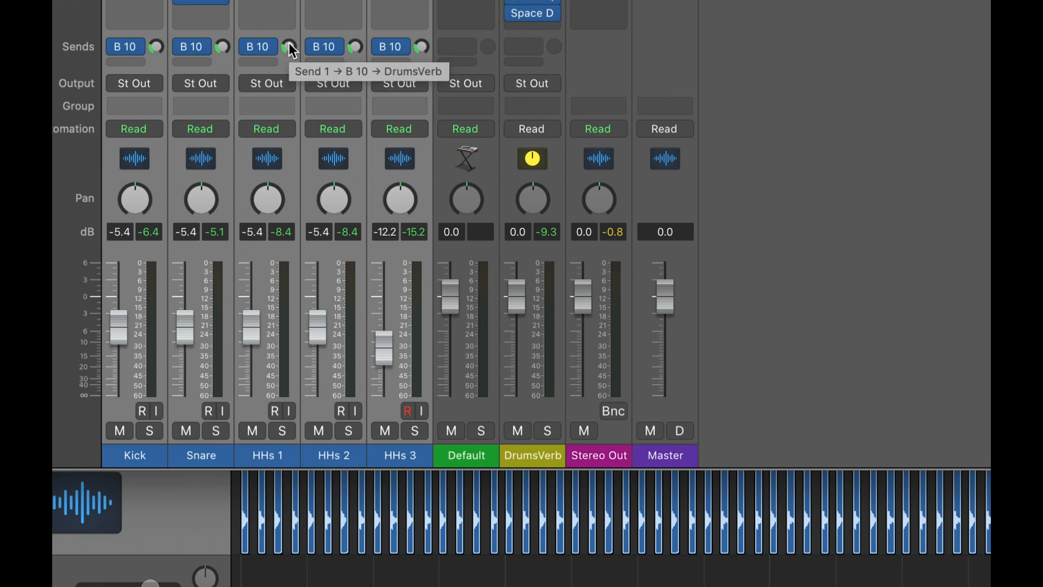
pyautogui.press('space')
pyautogui.moveTo(289, 48); pyautogui.dragTo(290, 1)
pyautogui.moveTo(290, 89); pyautogui.dragTo(289, 107)
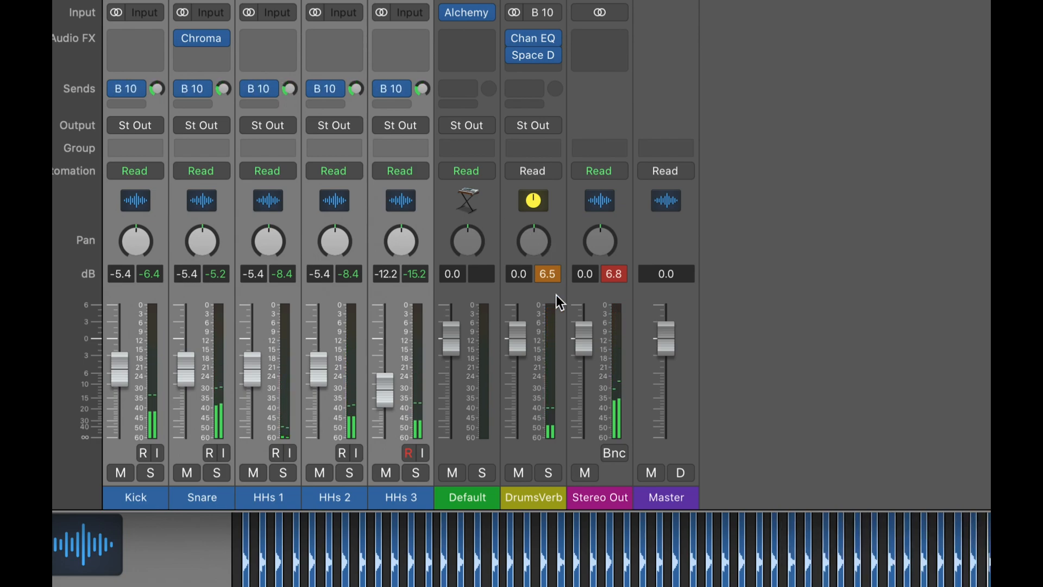
# Lower the DrumsVerb fader to -5.2 dB, raise the five drum sends to -3.1 dB and audition the loop
pyautogui.click(551, 274)
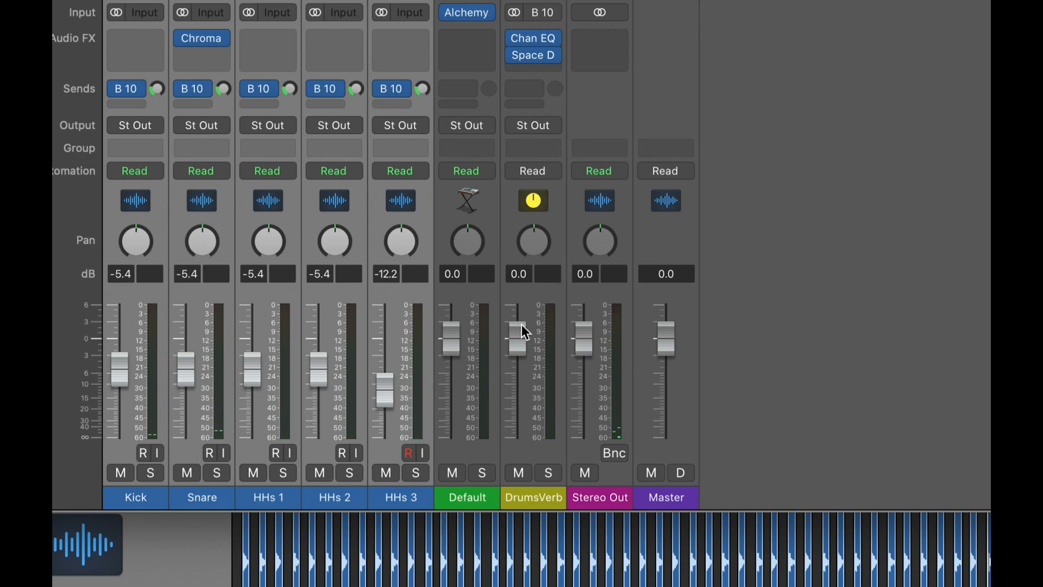
pyautogui.moveTo(511, 333); pyautogui.dragTo(511, 363)
pyautogui.moveTo(355, 87); pyautogui.dragTo(358, 19)
pyautogui.press('space')
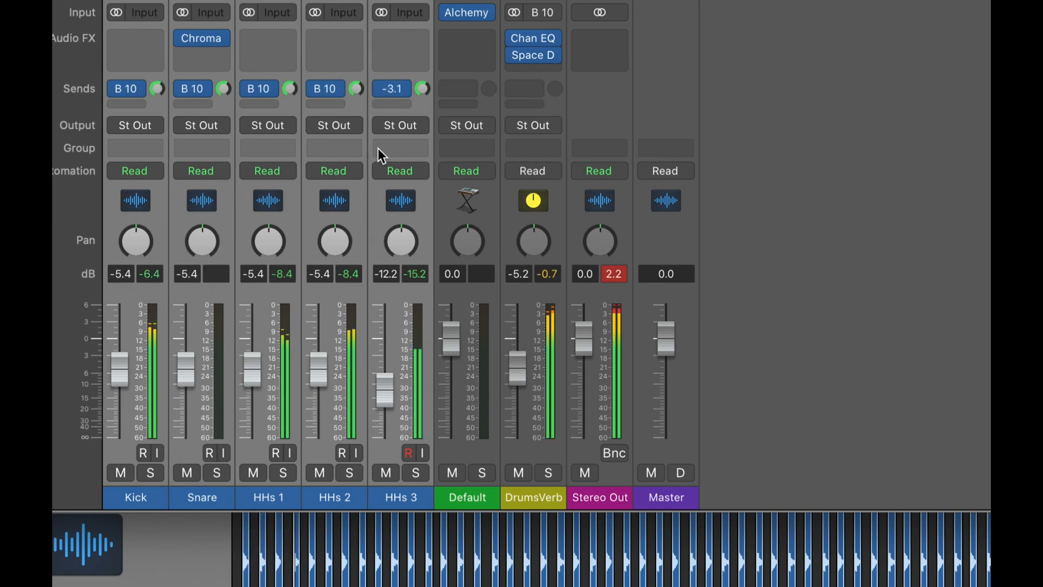
pyautogui.click(611, 270)
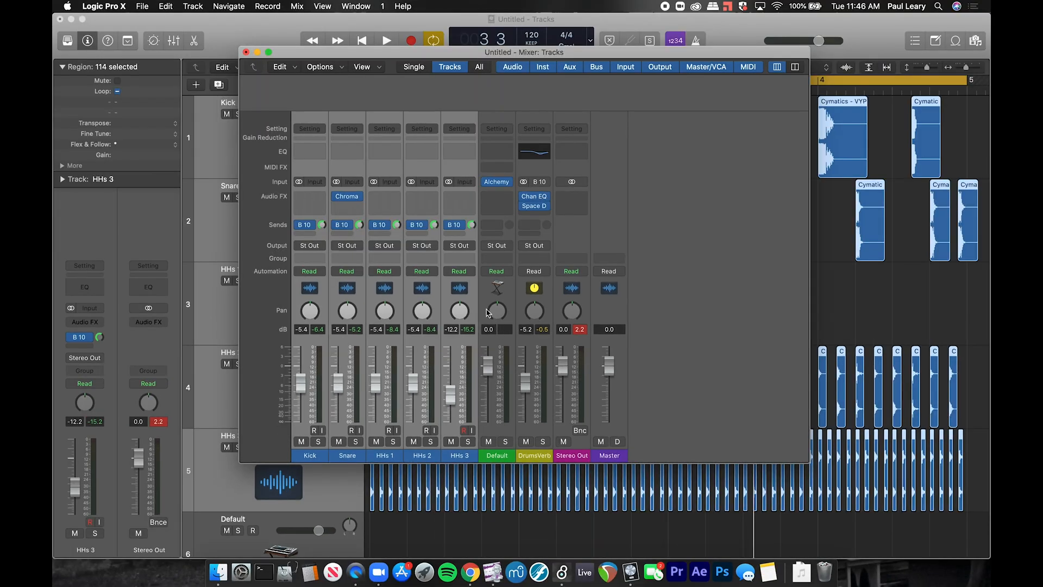
# Select HHs 2 on its own, adjust its individual send level to DrumsVerb and close the Mixer
pyautogui.click(537, 459)
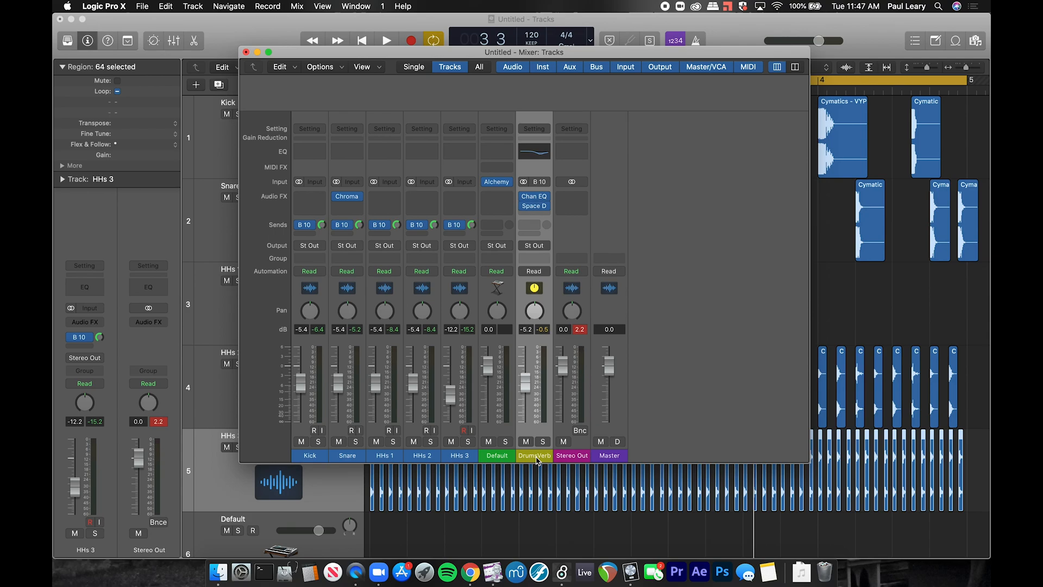
pyautogui.click(438, 241)
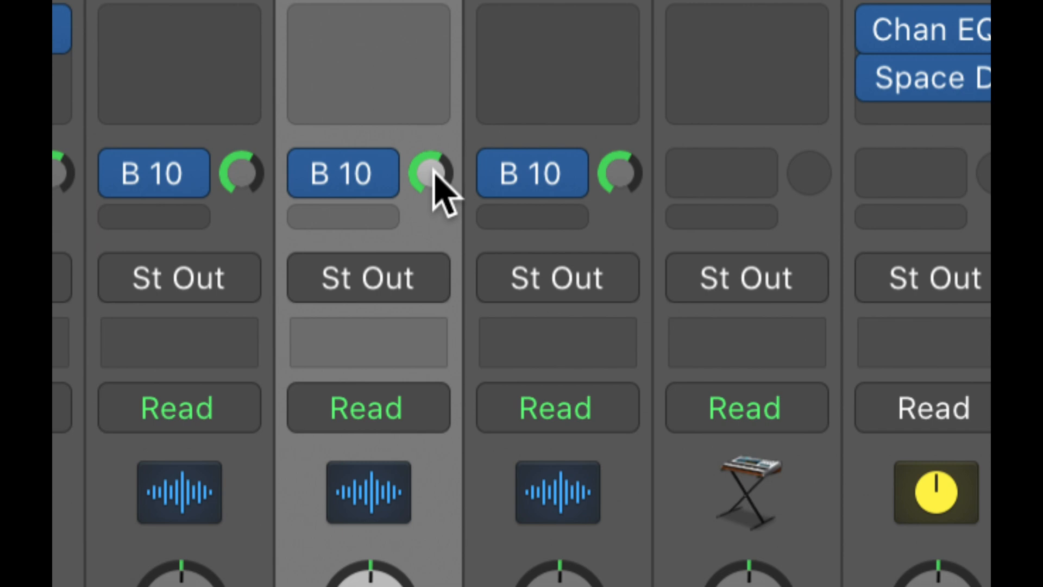
pyautogui.click(429, 172)
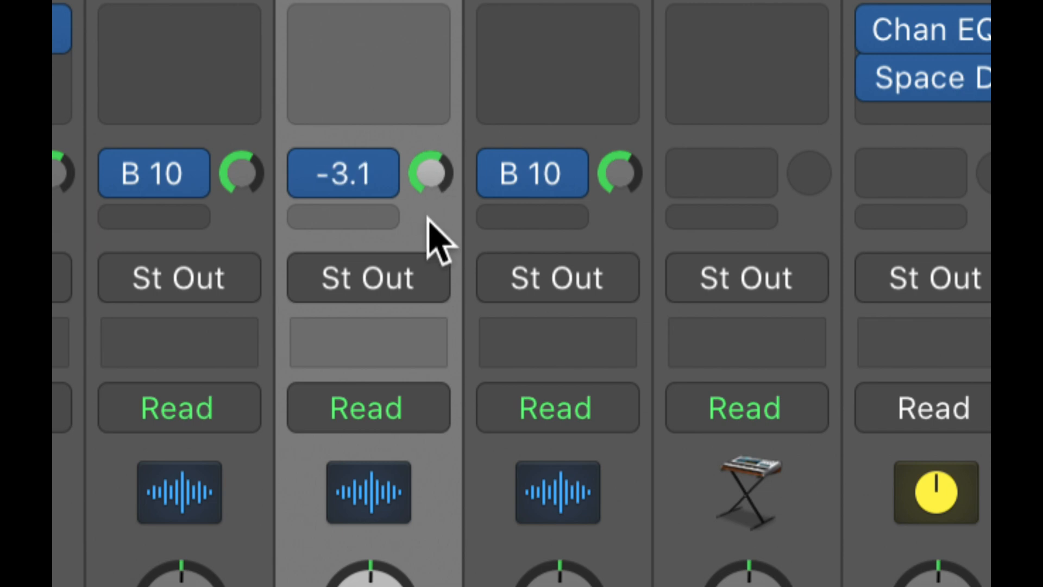
pyautogui.moveTo(426, 163); pyautogui.dragTo(430, 113)
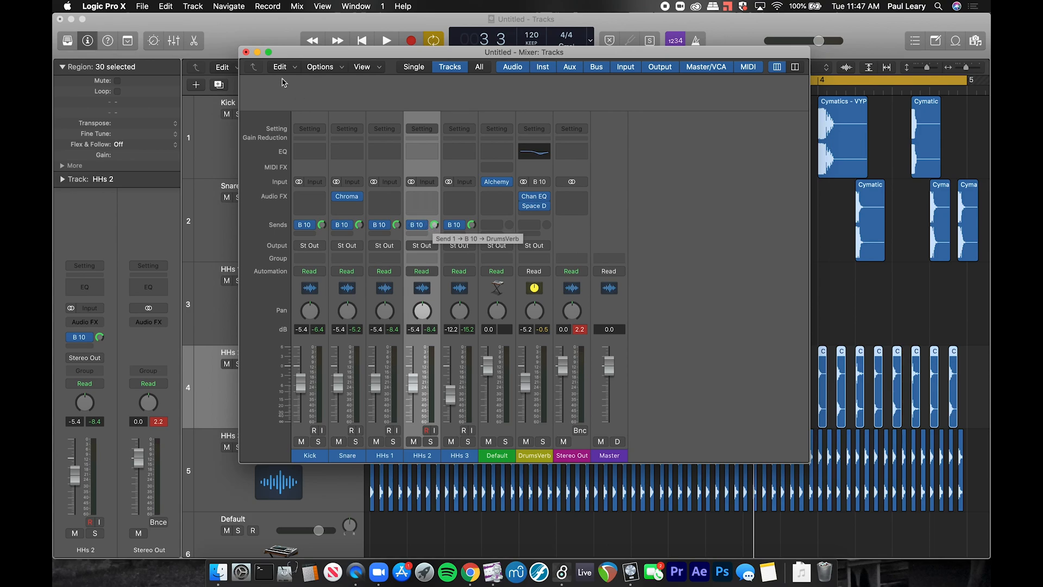
pyautogui.click(246, 52)
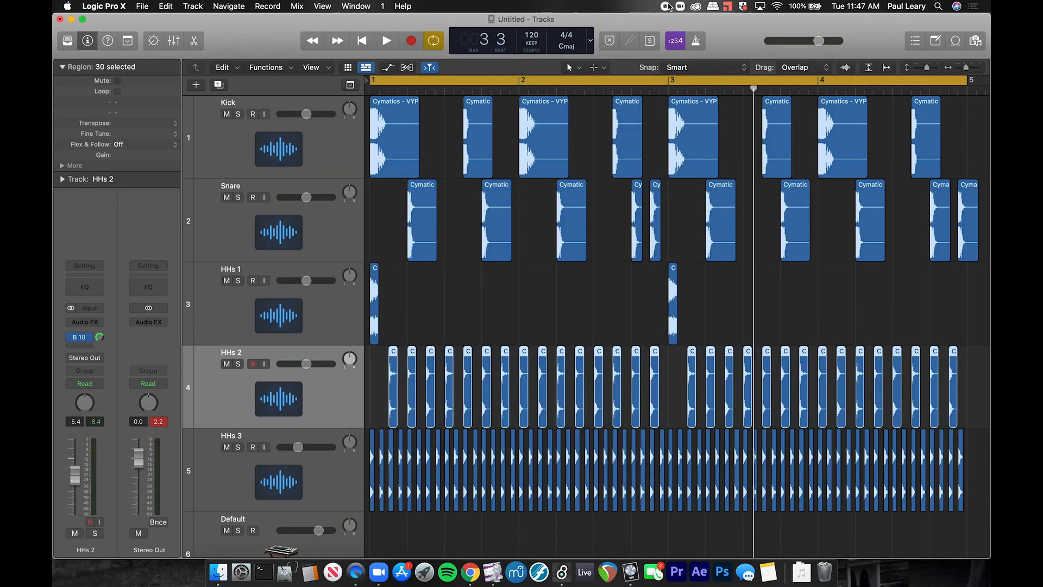